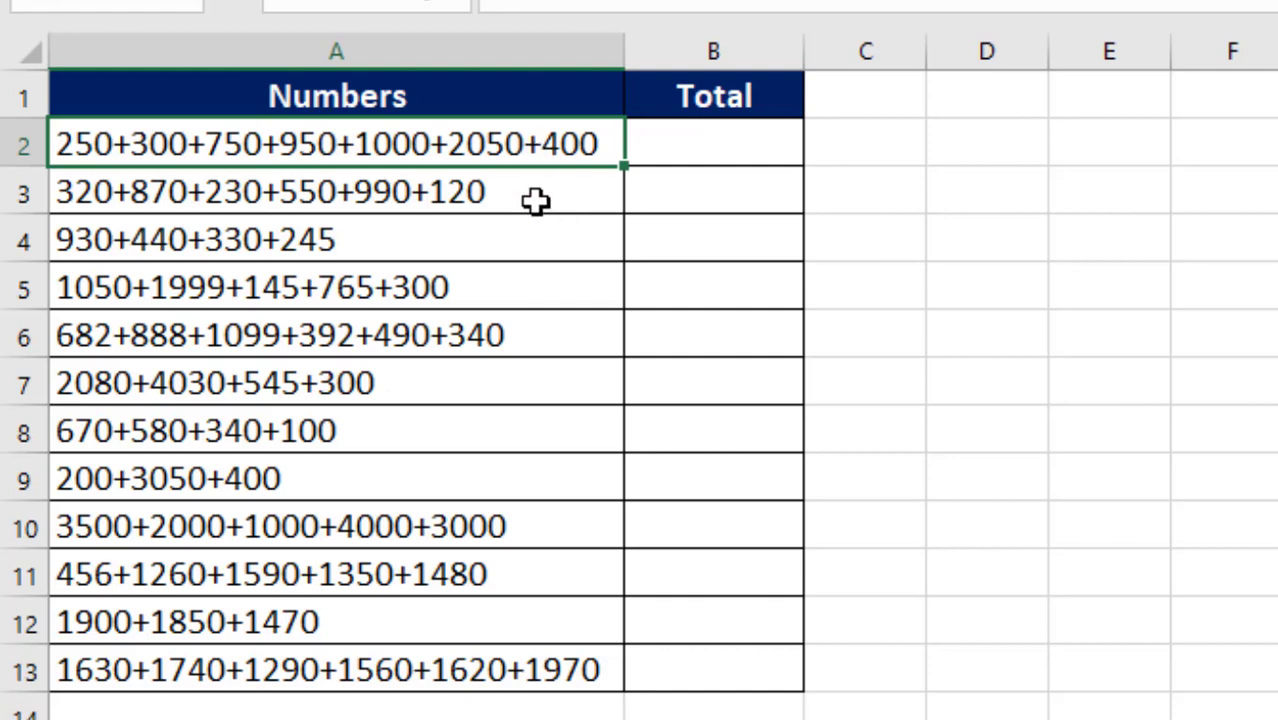
# Select the plus-separated number strings in column A, then cell B2 in the Total column.
pyautogui.moveTo(535, 201); pyautogui.dragTo(497, 662)
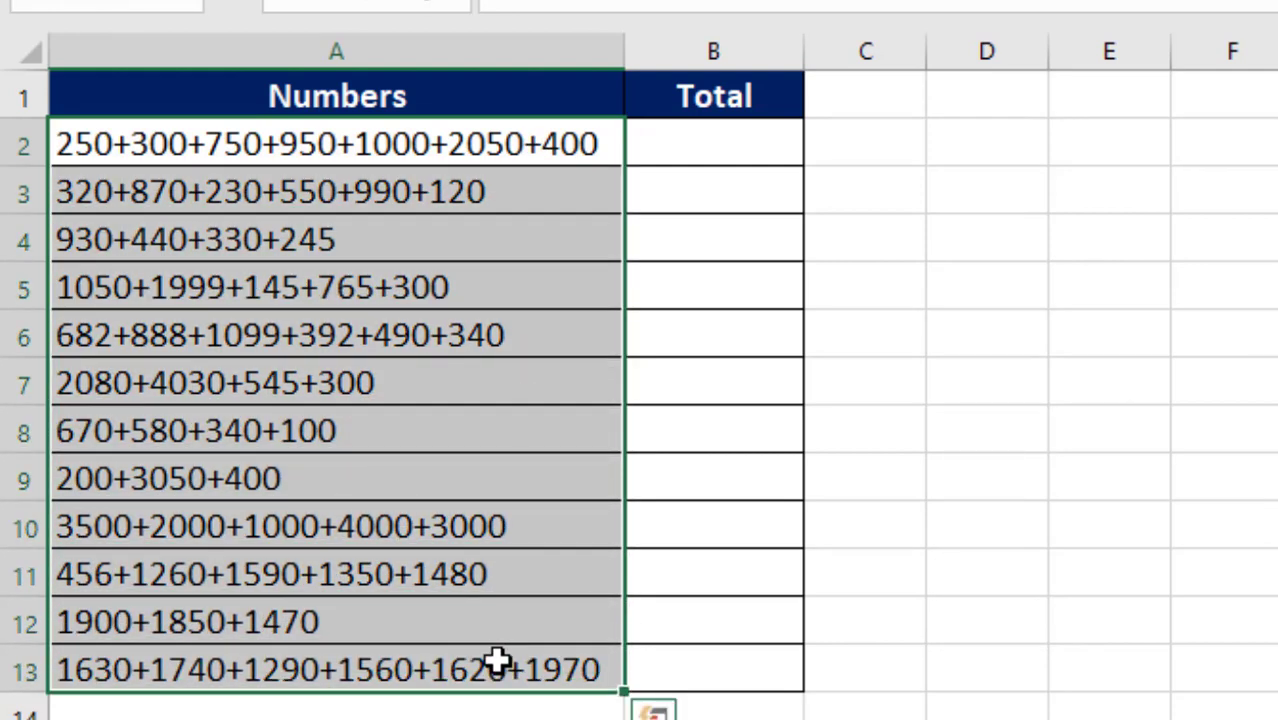
pyautogui.click(709, 145)
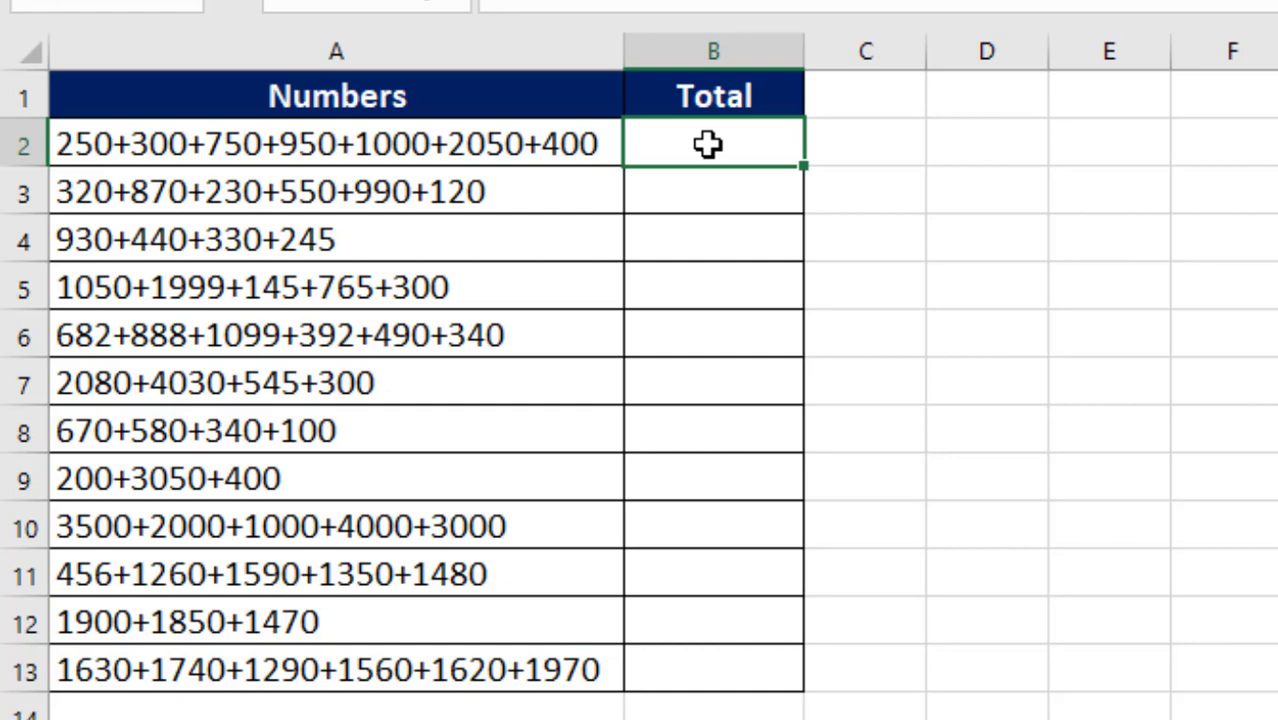
pyautogui.moveTo(452, 143); pyautogui.dragTo(426, 664)
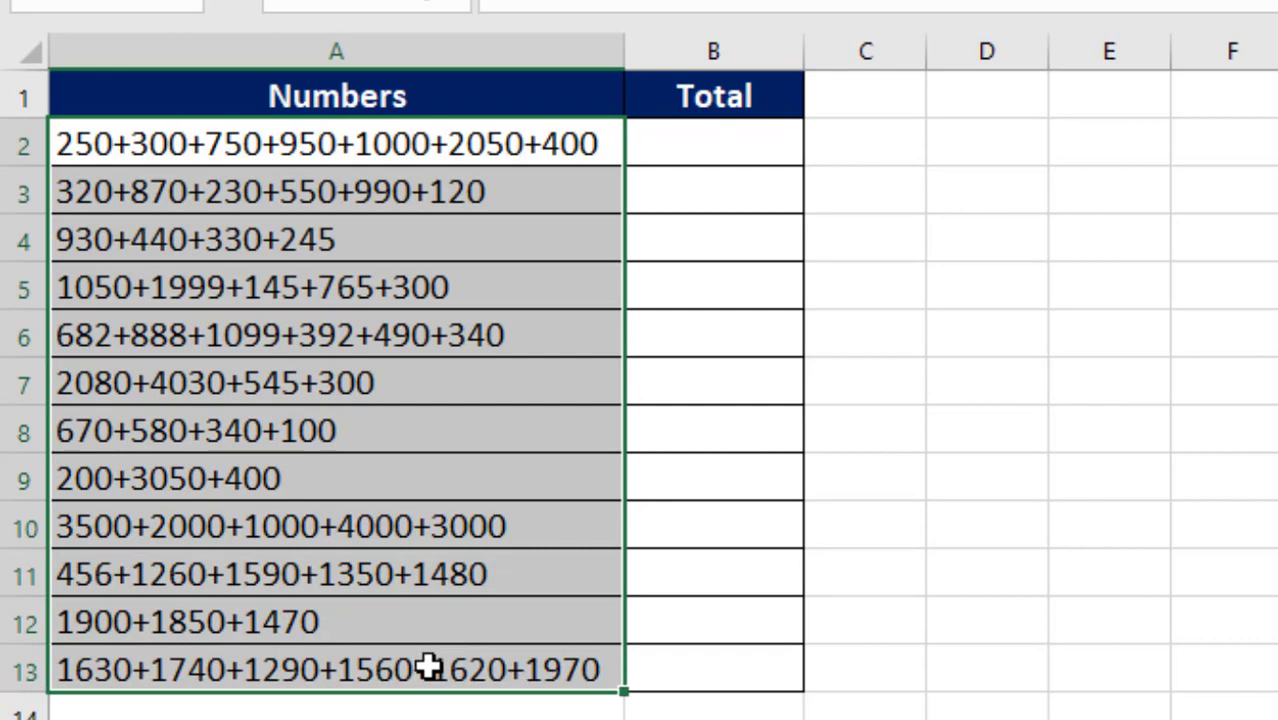
pyautogui.click(740, 138)
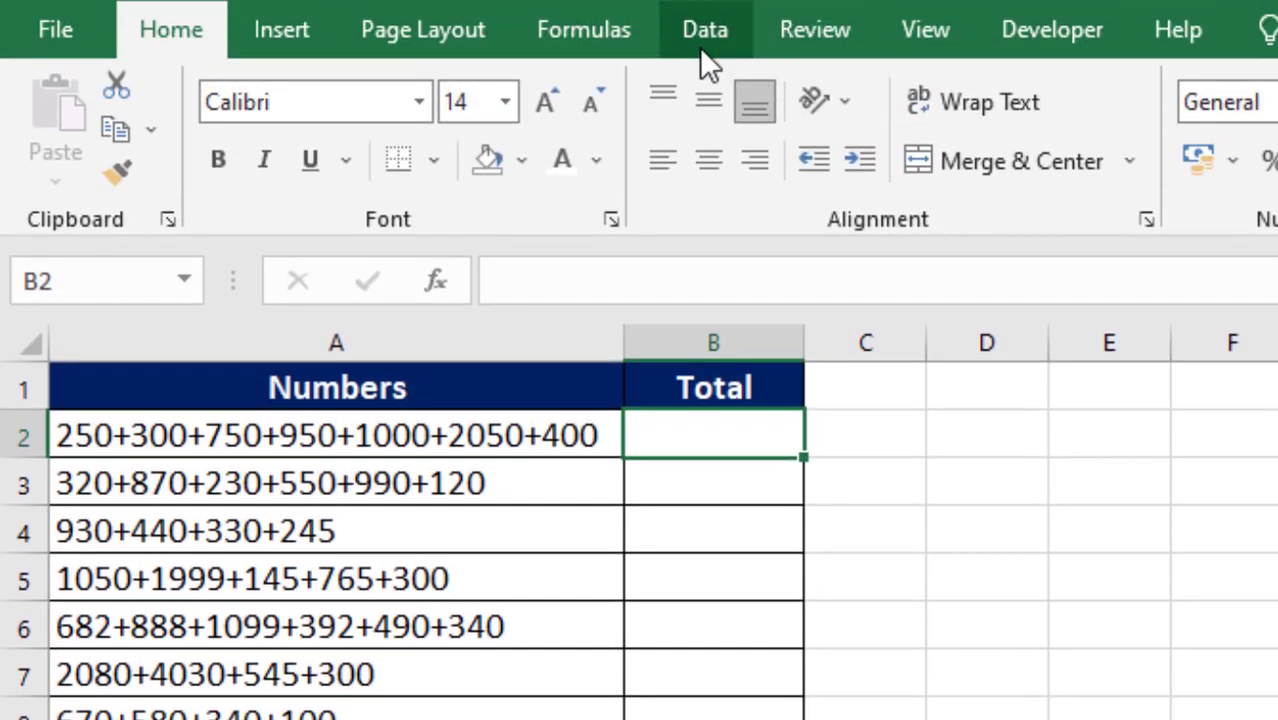
# Create a table from range $A$1:$B$13 with headers and load it into Power Query.
pyautogui.click(703, 108)
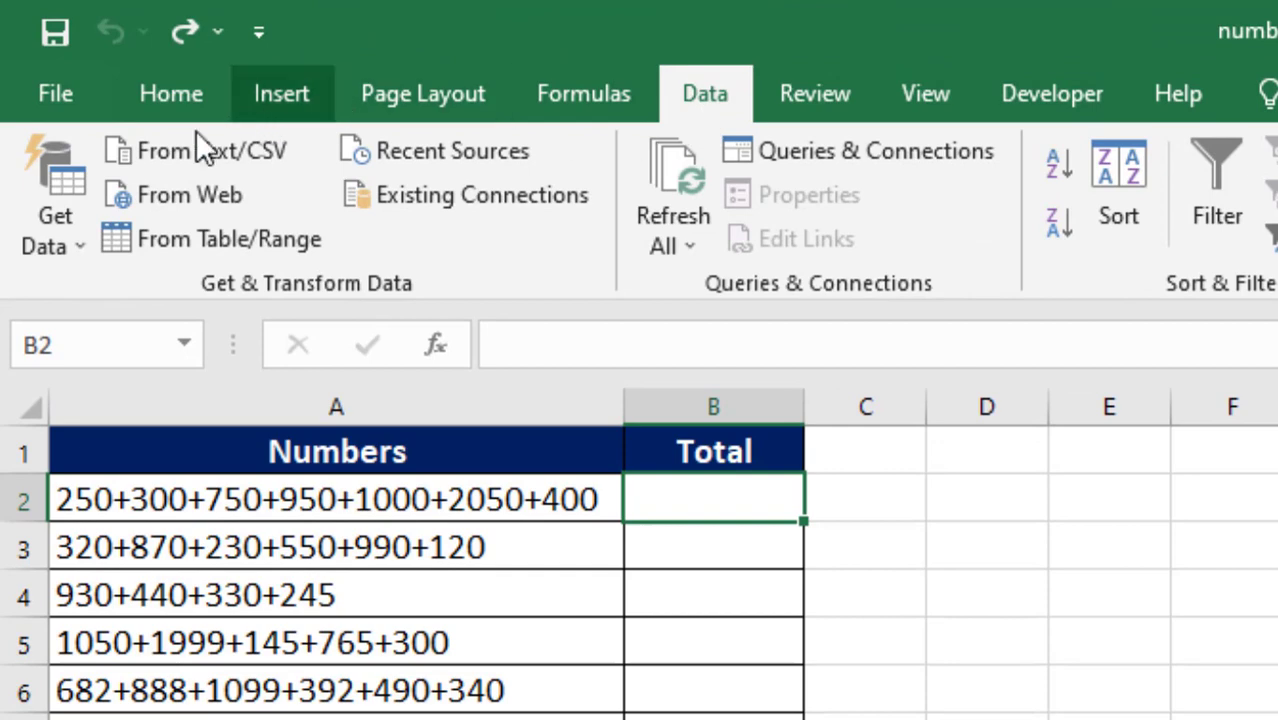
pyautogui.click(180, 248)
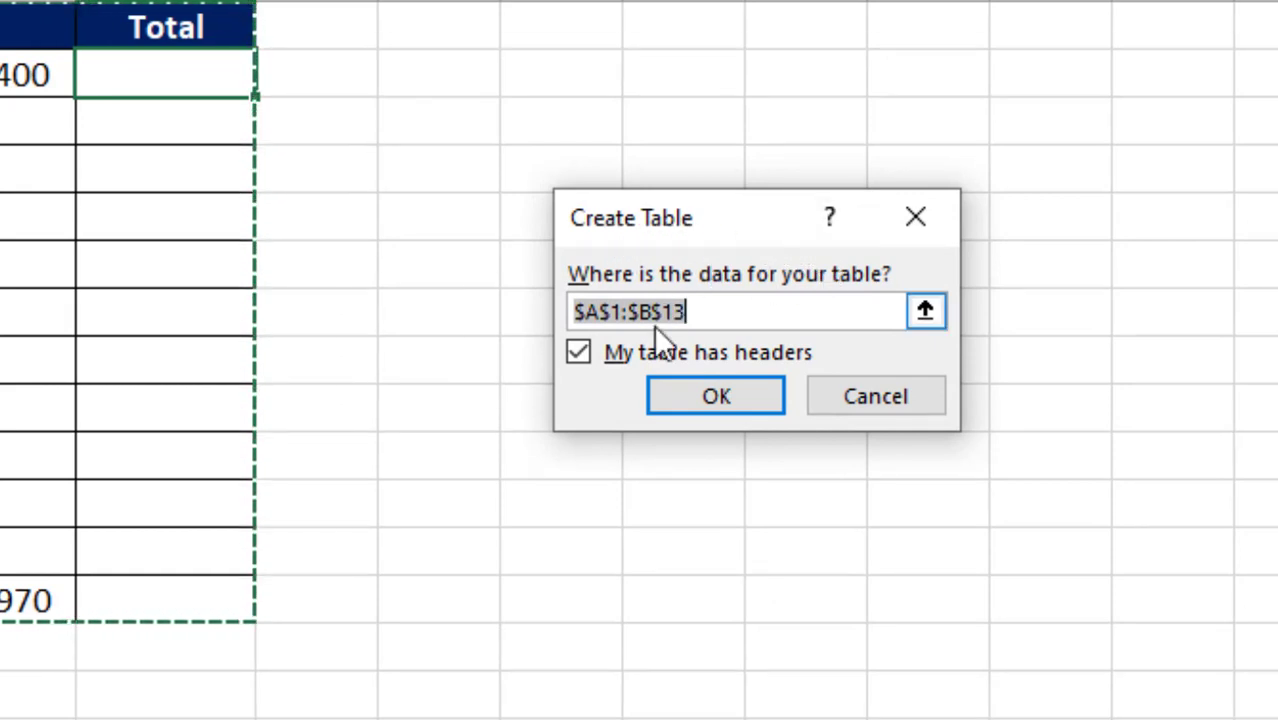
pyautogui.click(680, 395)
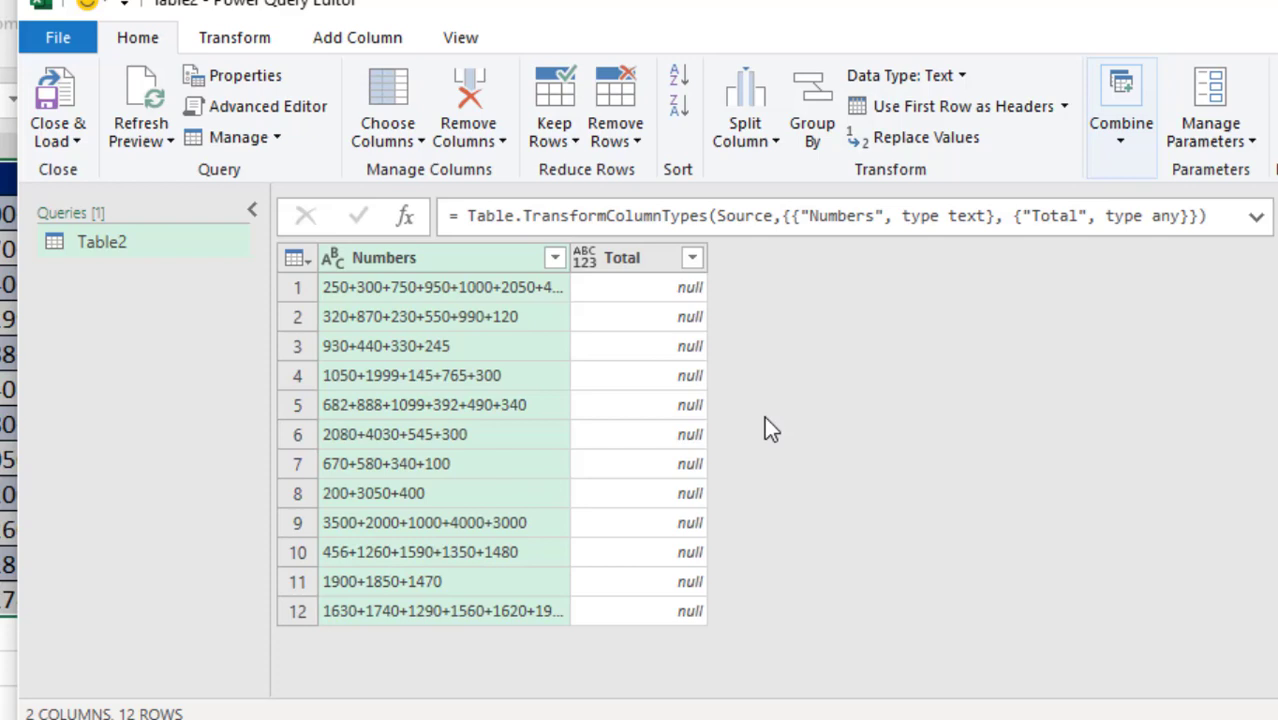
# Remove the empty Total column from query Table2.
pyautogui.click(622, 262)
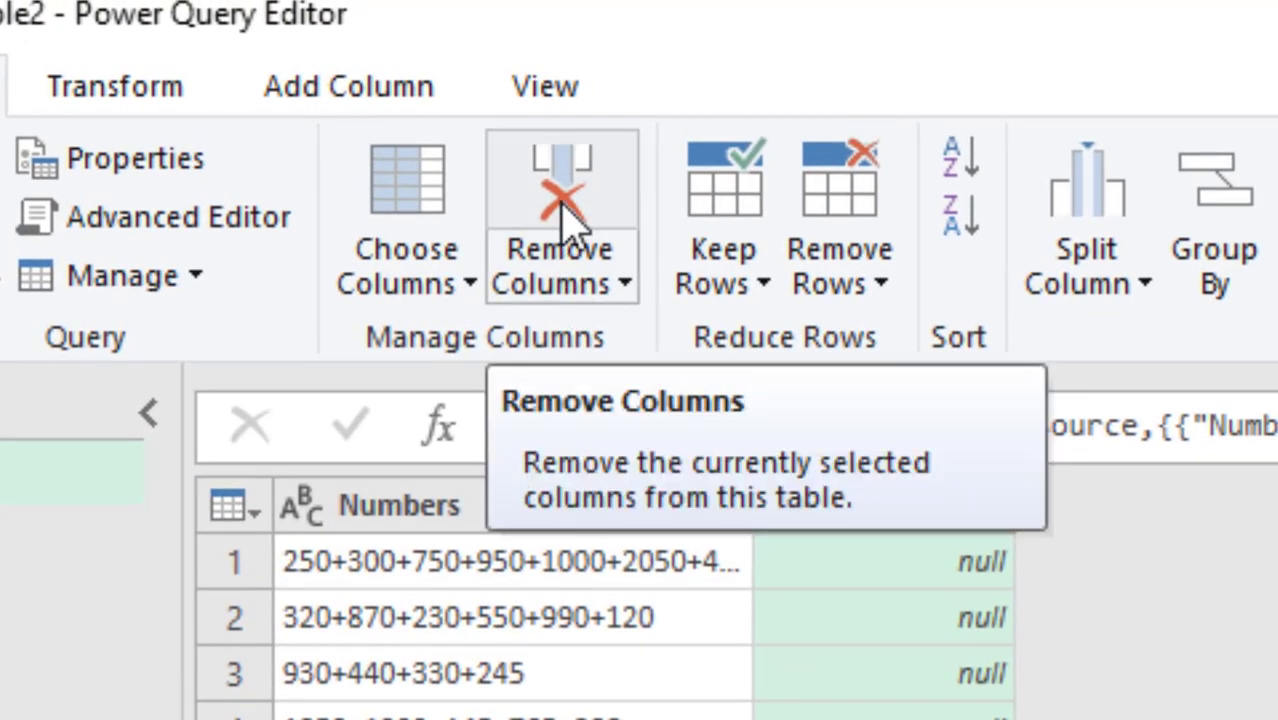
pyautogui.click(560, 205)
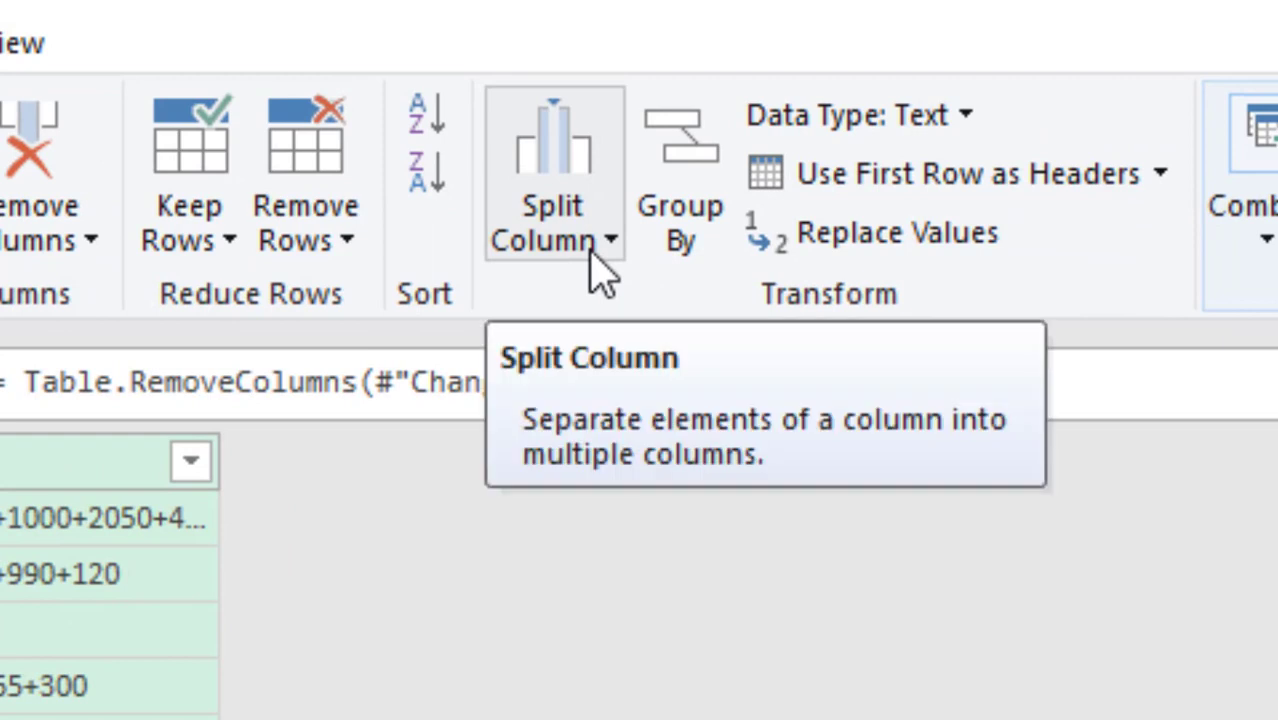
# Split Numbers by the custom '+' delimiter at each occurrence.
pyautogui.click(596, 262)
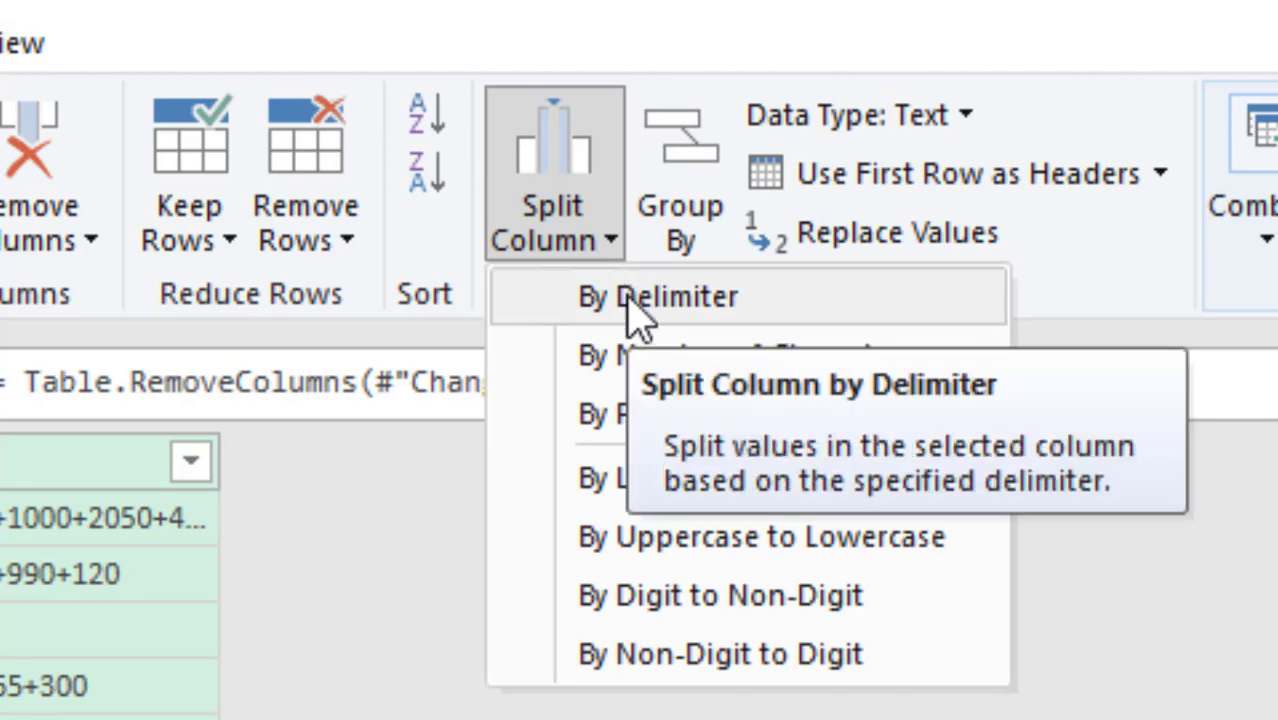
pyautogui.click(630, 298)
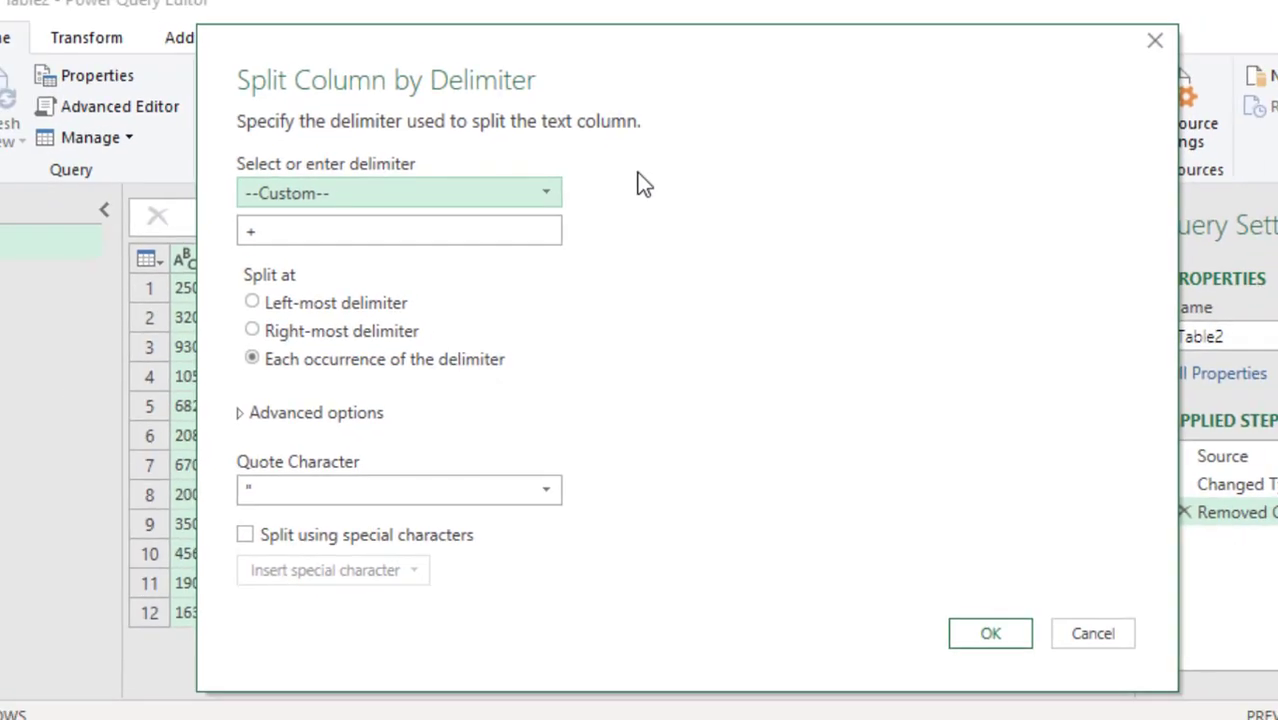
pyautogui.click(293, 231)
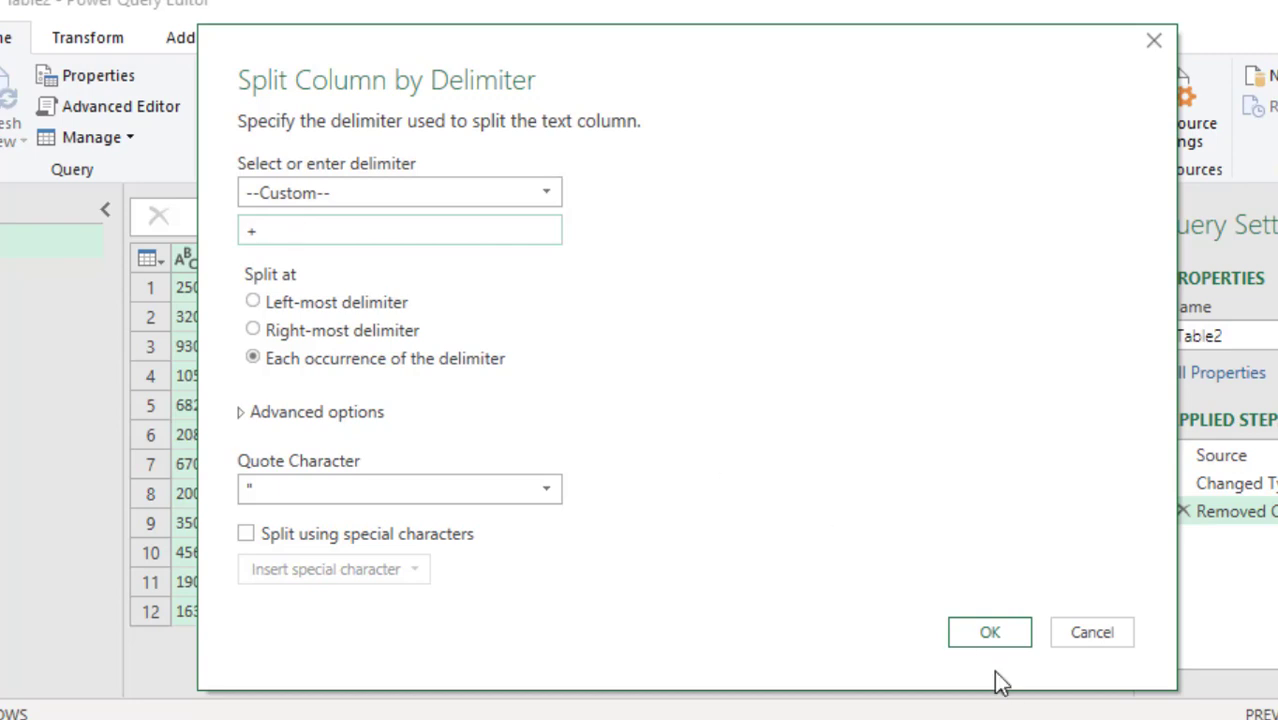
pyautogui.click(990, 633)
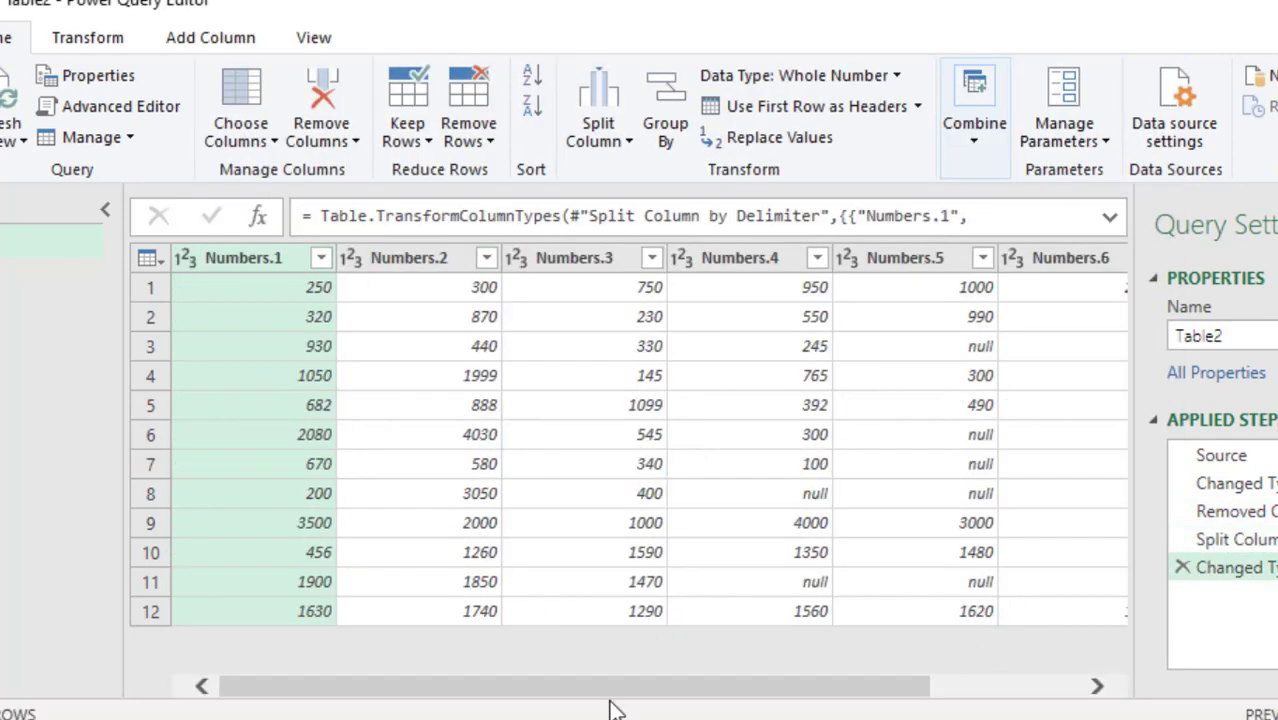
# Scroll through the split columns, inspecting the value 888 and the empty Numbers.6 cell.
pyautogui.moveTo(613, 686); pyautogui.dragTo(840, 686)
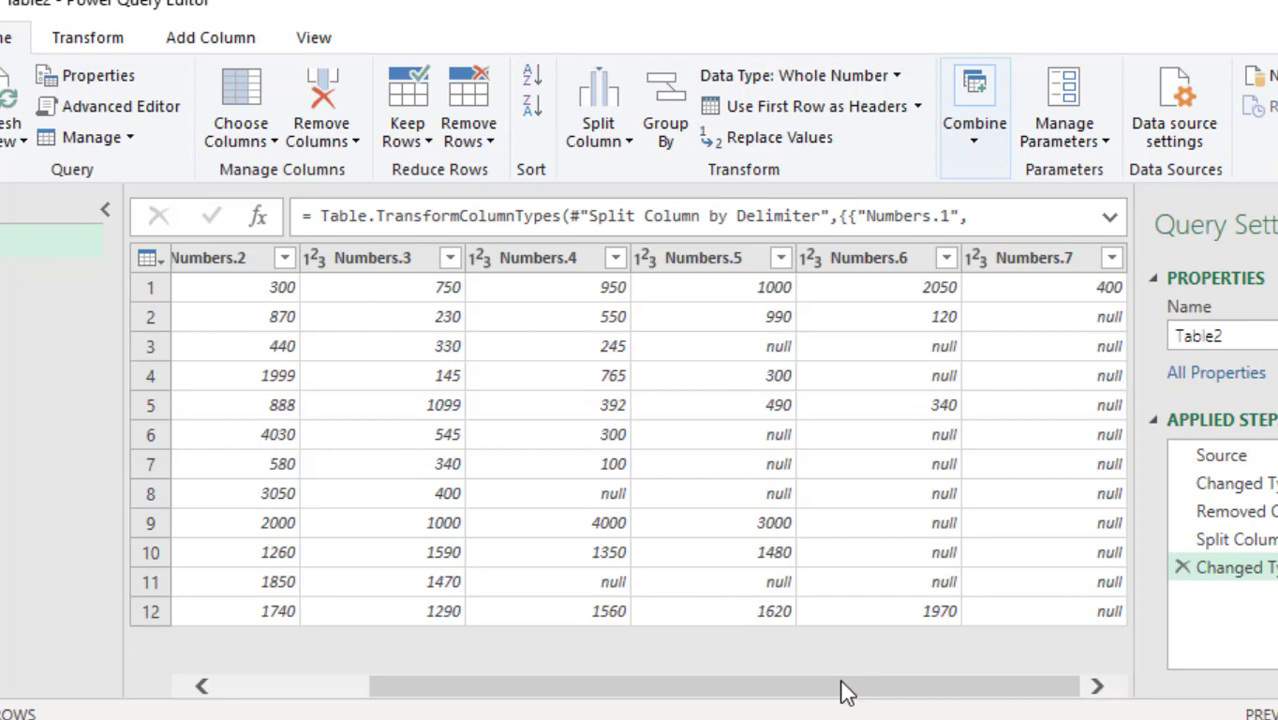
pyautogui.moveTo(839, 688); pyautogui.dragTo(593, 690)
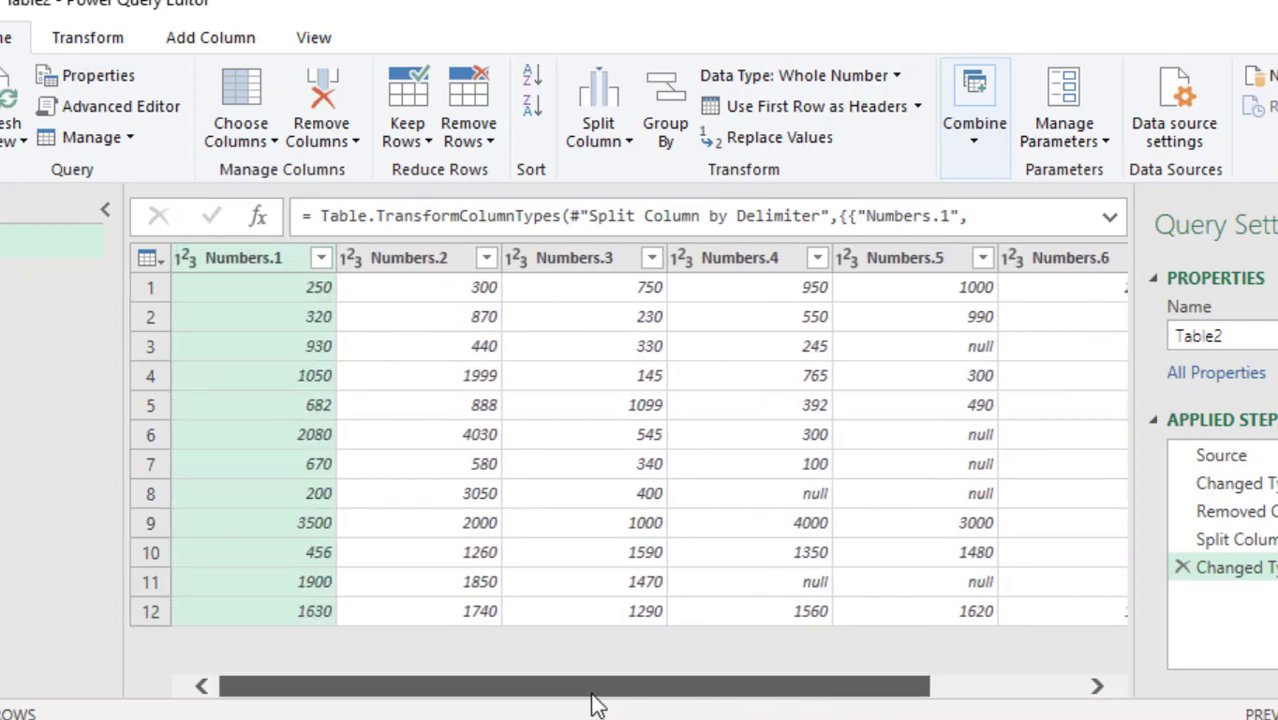
pyautogui.click(389, 418)
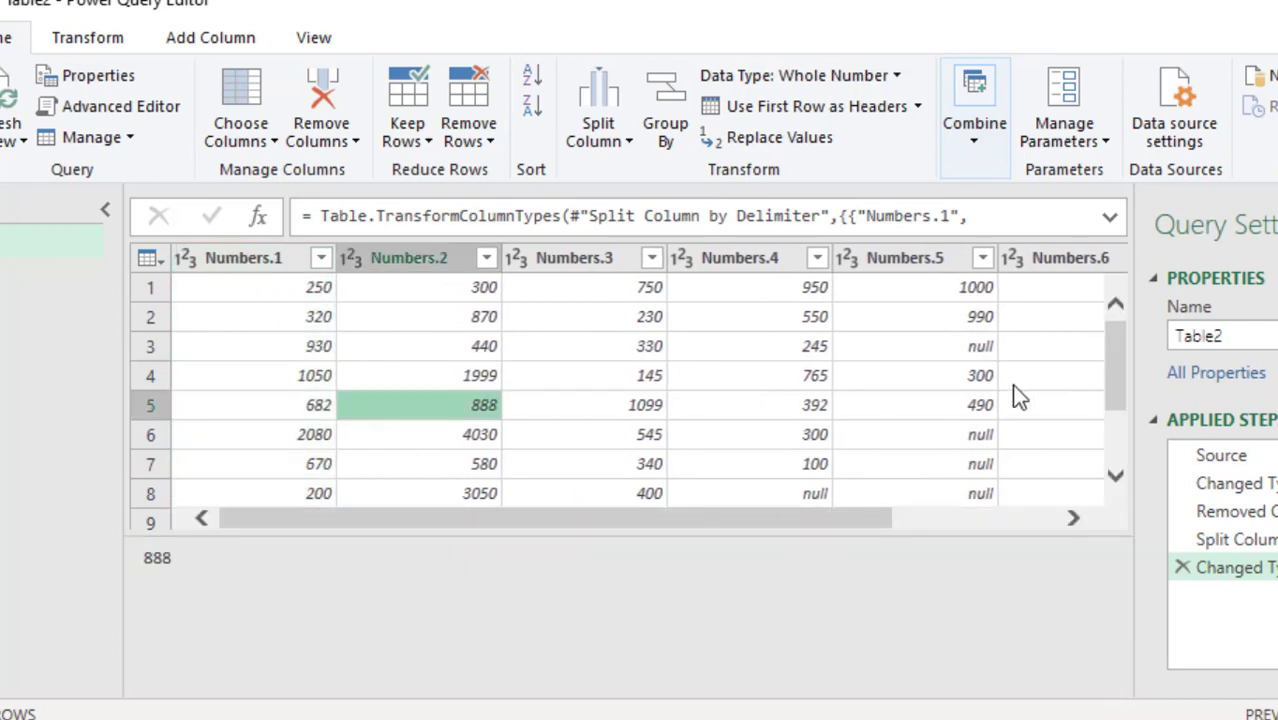
pyautogui.click(1040, 378)
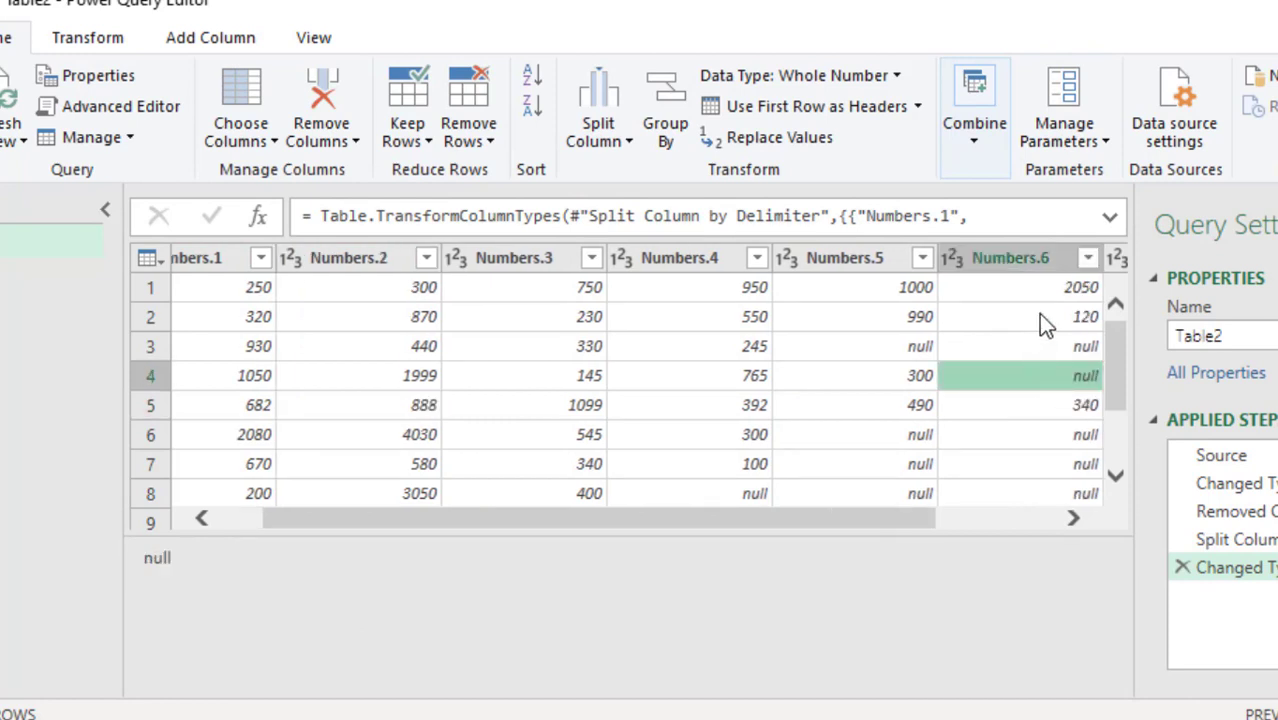
pyautogui.moveTo(1121, 384); pyautogui.dragTo(1120, 482)
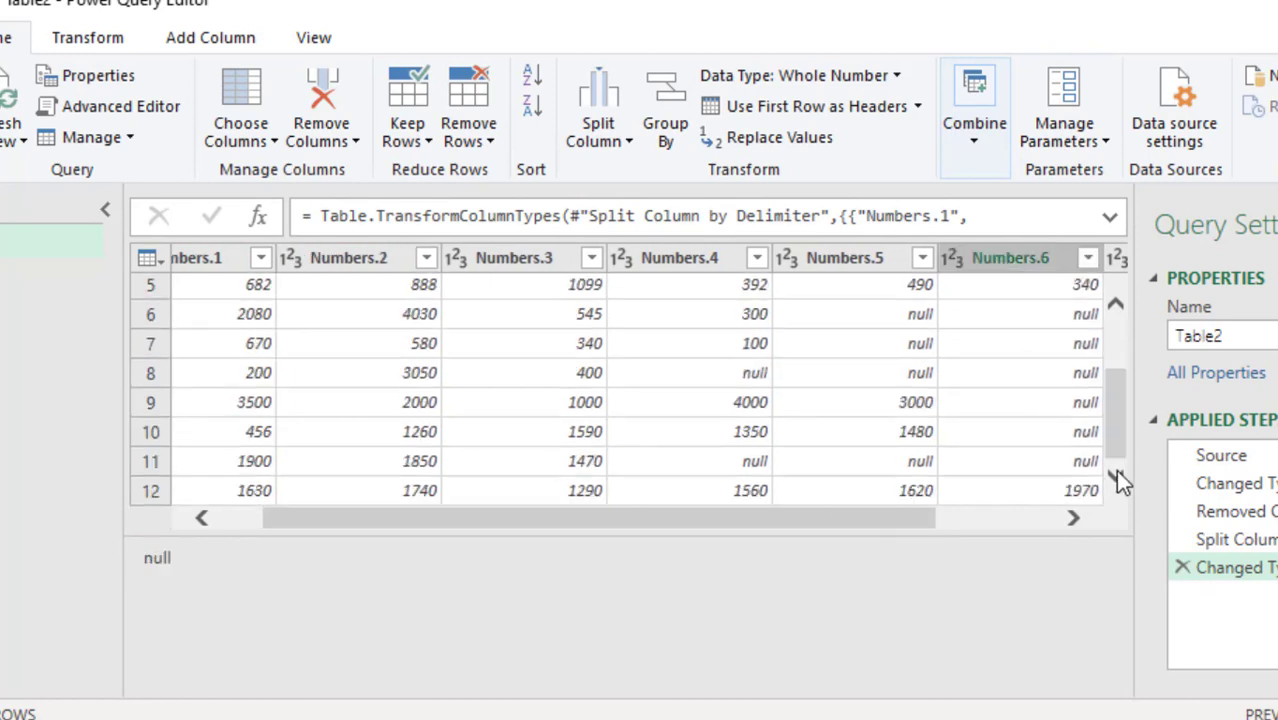
pyautogui.click(973, 528)
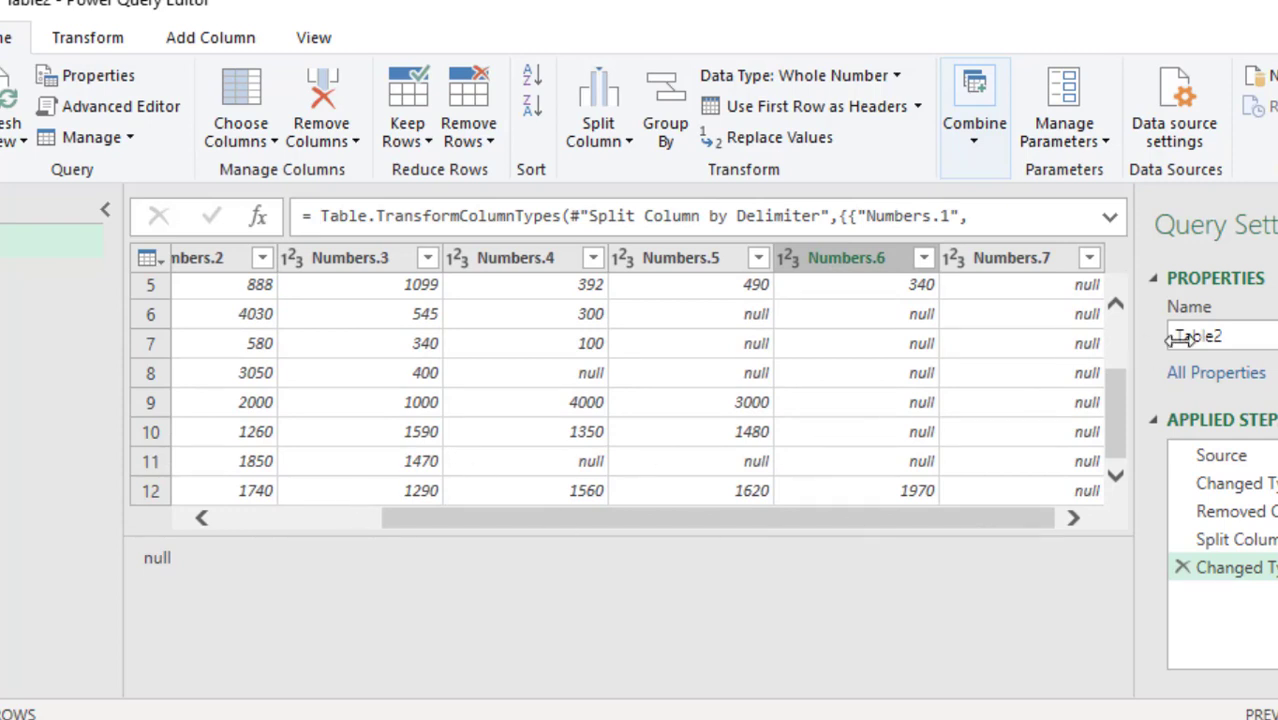
pyautogui.moveTo(1119, 412); pyautogui.dragTo(1118, 304)
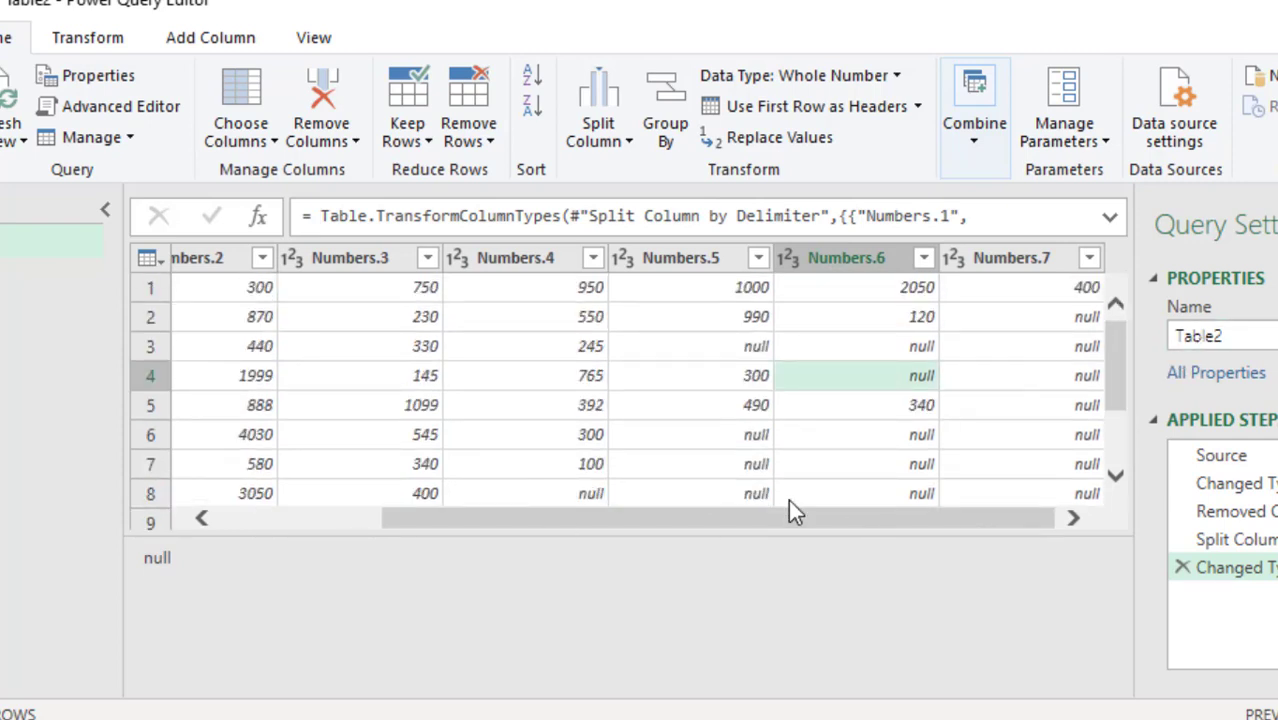
pyautogui.moveTo(700, 517); pyautogui.dragTo(403, 528)
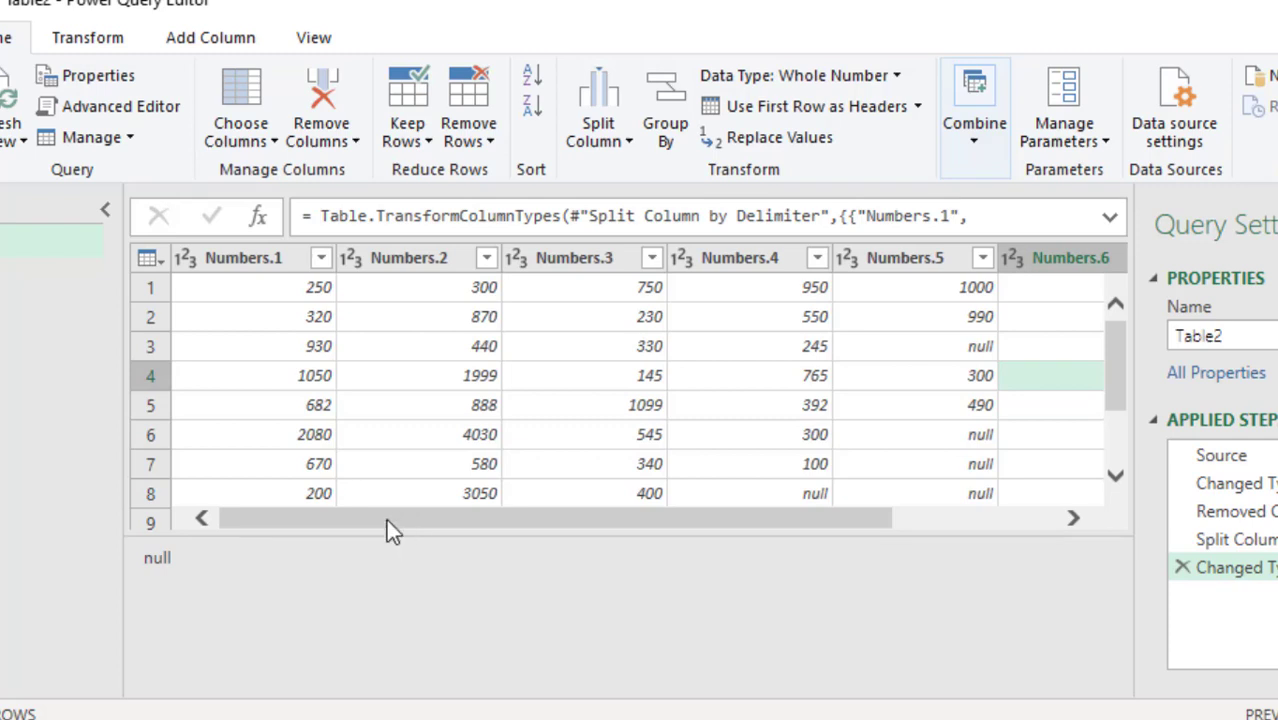
# Select columns Numbers.1 through Numbers.6 and scroll right to reveal Numbers.7.
pyautogui.click(283, 261)
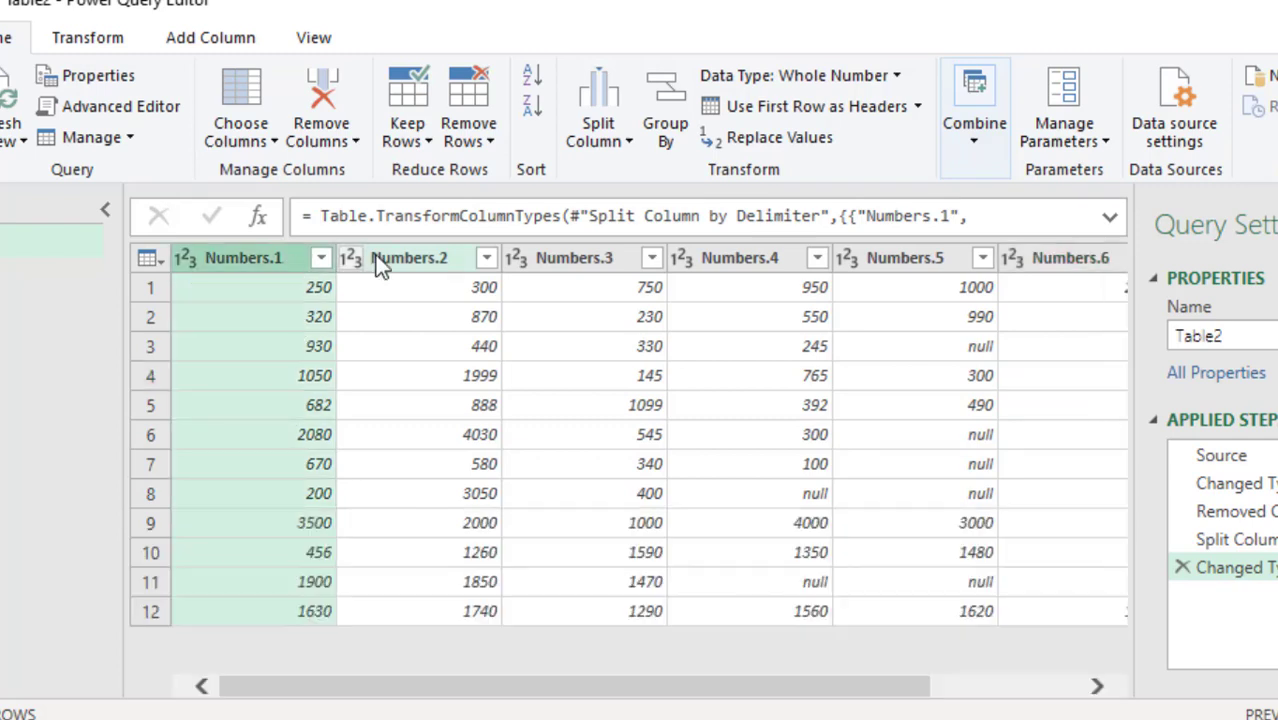
pyautogui.keyDown('ctrl'); pyautogui.click(376, 254); pyautogui.keyUp('ctrl')
pyautogui.keyDown('ctrl'); pyautogui.click(575, 260); pyautogui.keyUp('ctrl')
pyautogui.keyDown('ctrl'); pyautogui.click(746, 262); pyautogui.keyUp('ctrl')
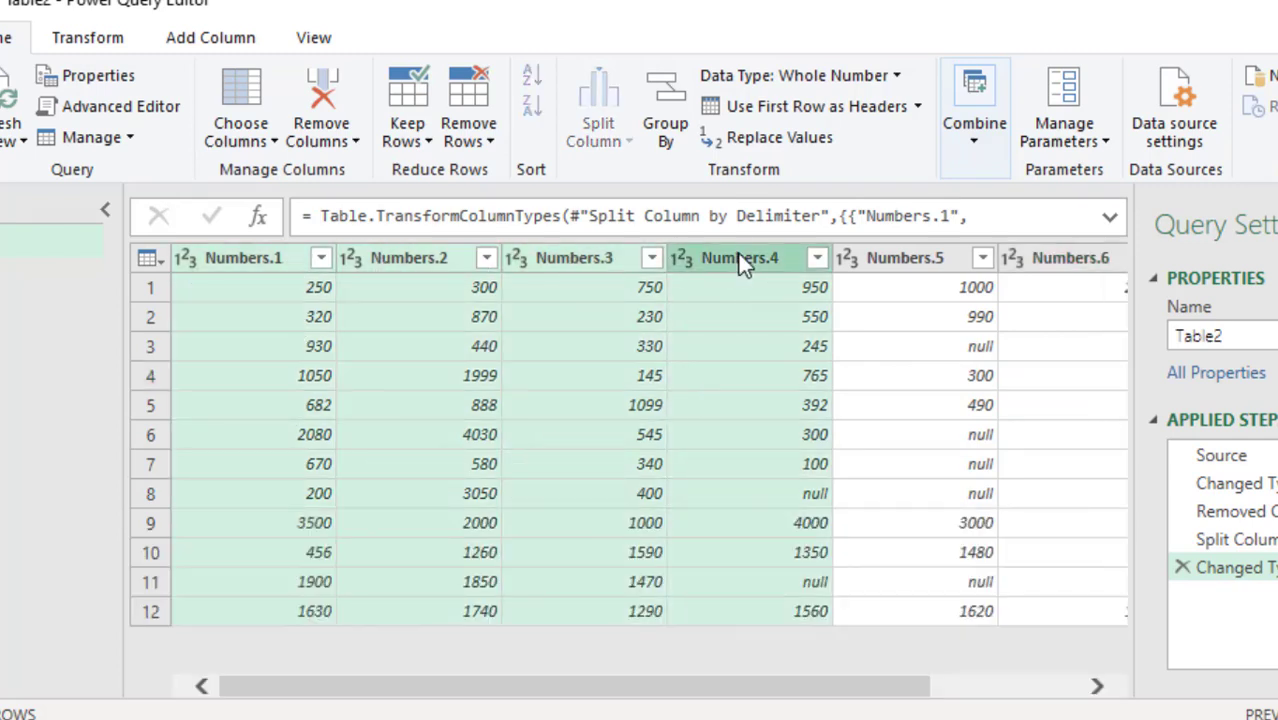
pyautogui.keyDown('ctrl'); pyautogui.click(950, 262); pyautogui.keyUp('ctrl')
pyautogui.keyDown('ctrl'); pyautogui.click(1048, 263); pyautogui.keyUp('ctrl')
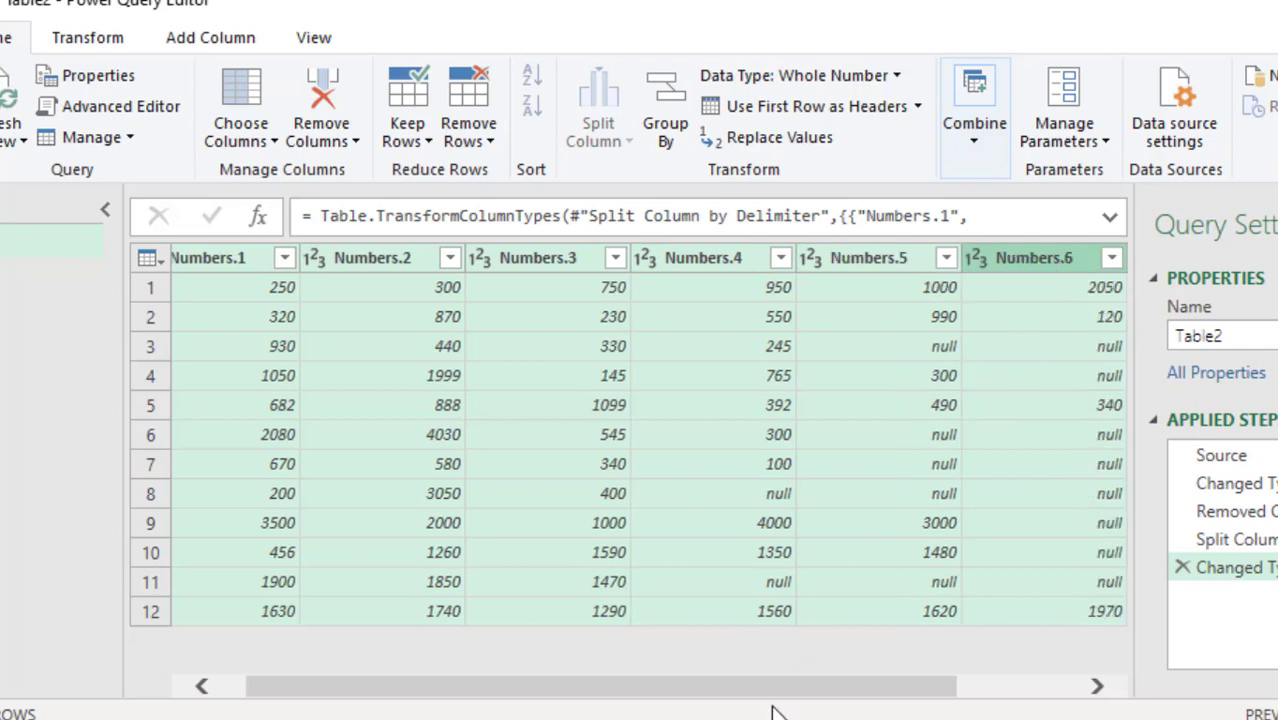
pyautogui.moveTo(773, 690); pyautogui.dragTo(952, 680)
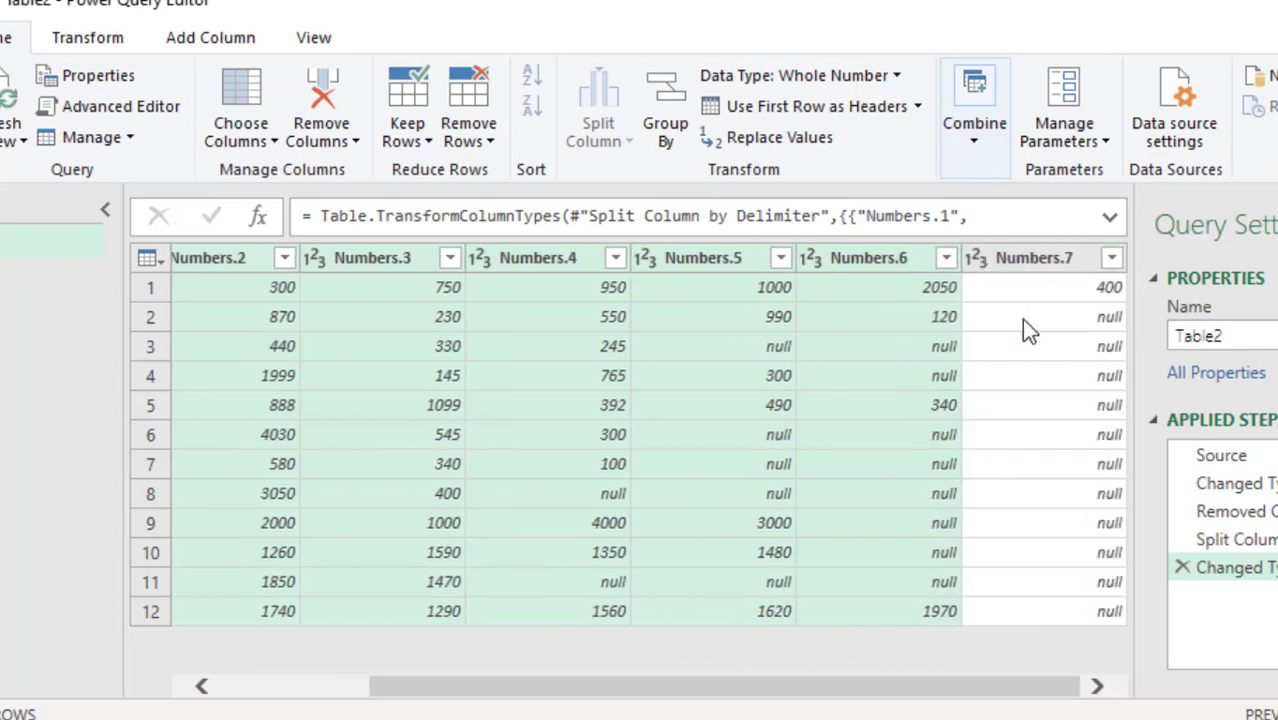
# Add Numbers.7 to the selection and replace null with 0 across Numbers.1 to Numbers.7.
pyautogui.keyDown('ctrl'); pyautogui.click(1021, 258); pyautogui.keyUp('ctrl')
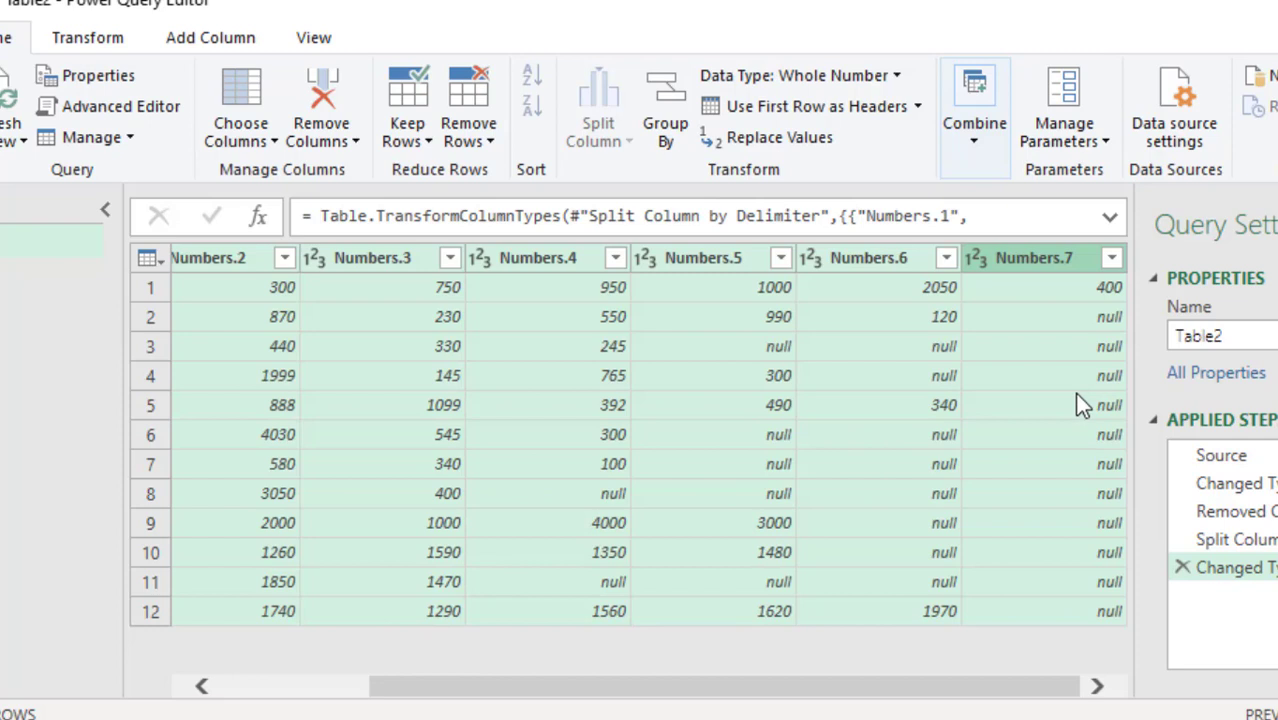
pyautogui.click(762, 140)
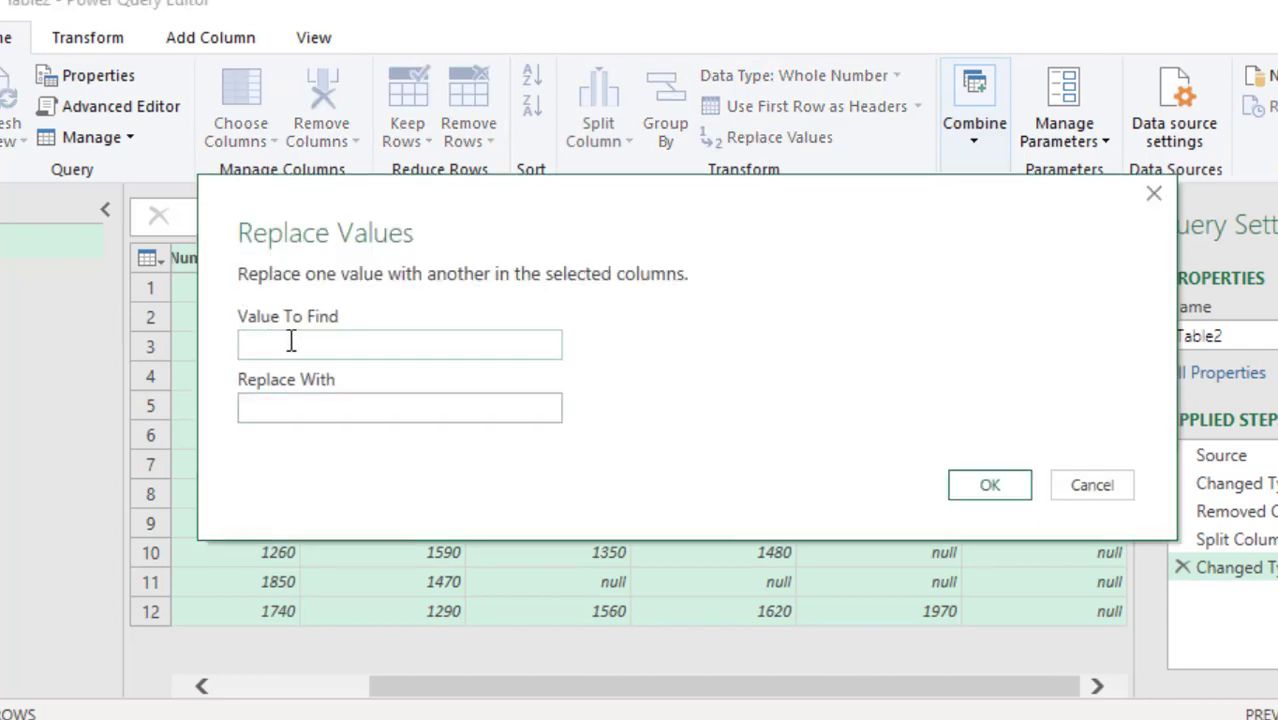
pyautogui.write('null')
pyautogui.click(291, 407)
pyautogui.write('0')
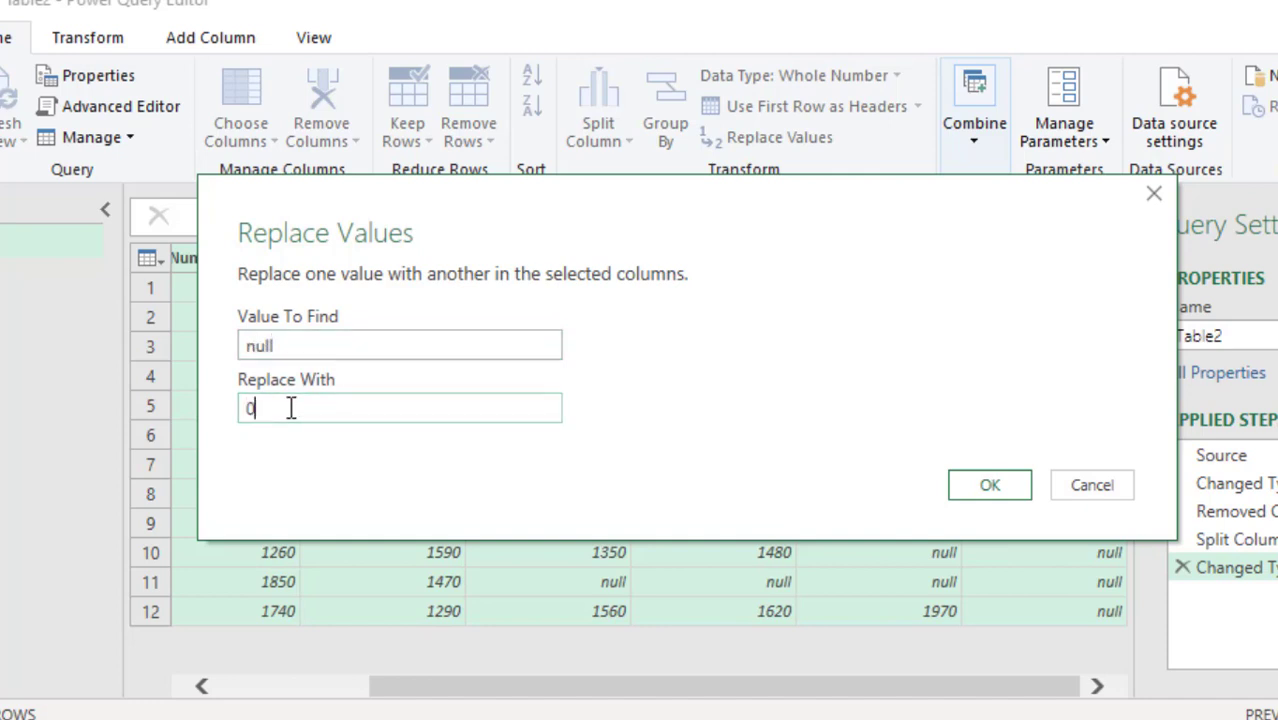
pyautogui.click(996, 484)
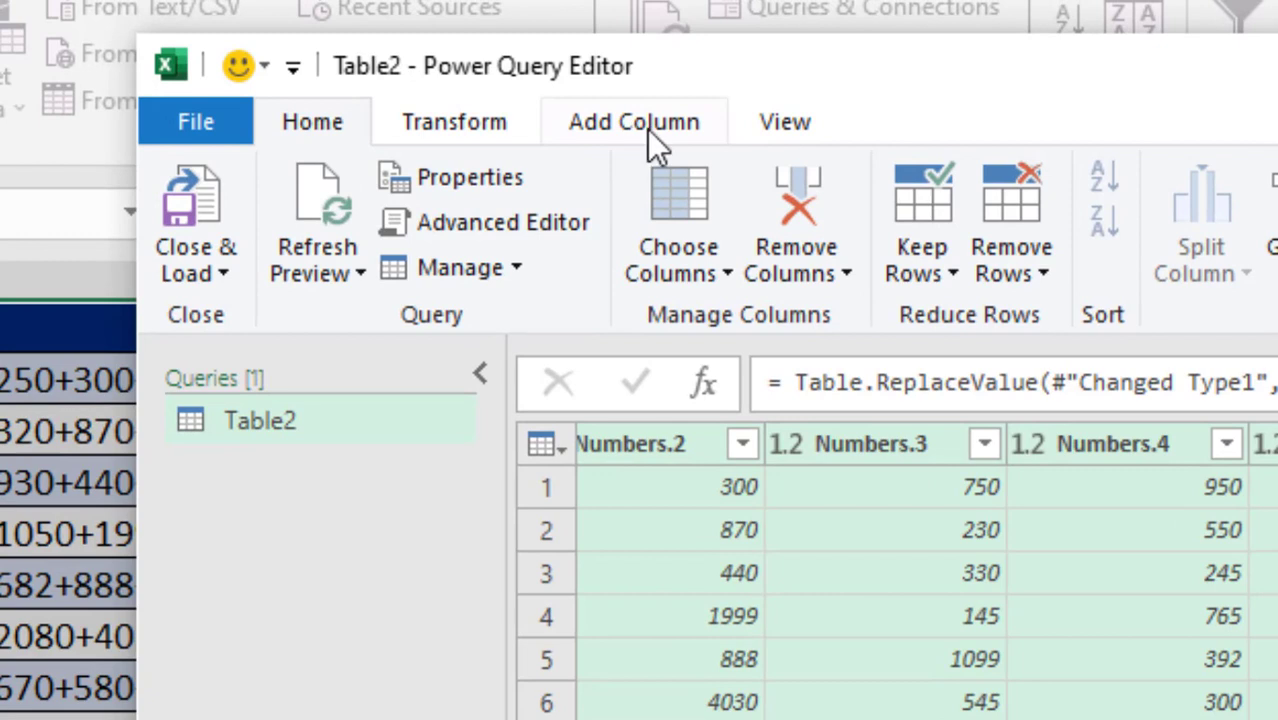
# Start a new custom column named Custom and place the cursor in its formula box.
pyautogui.click(647, 127)
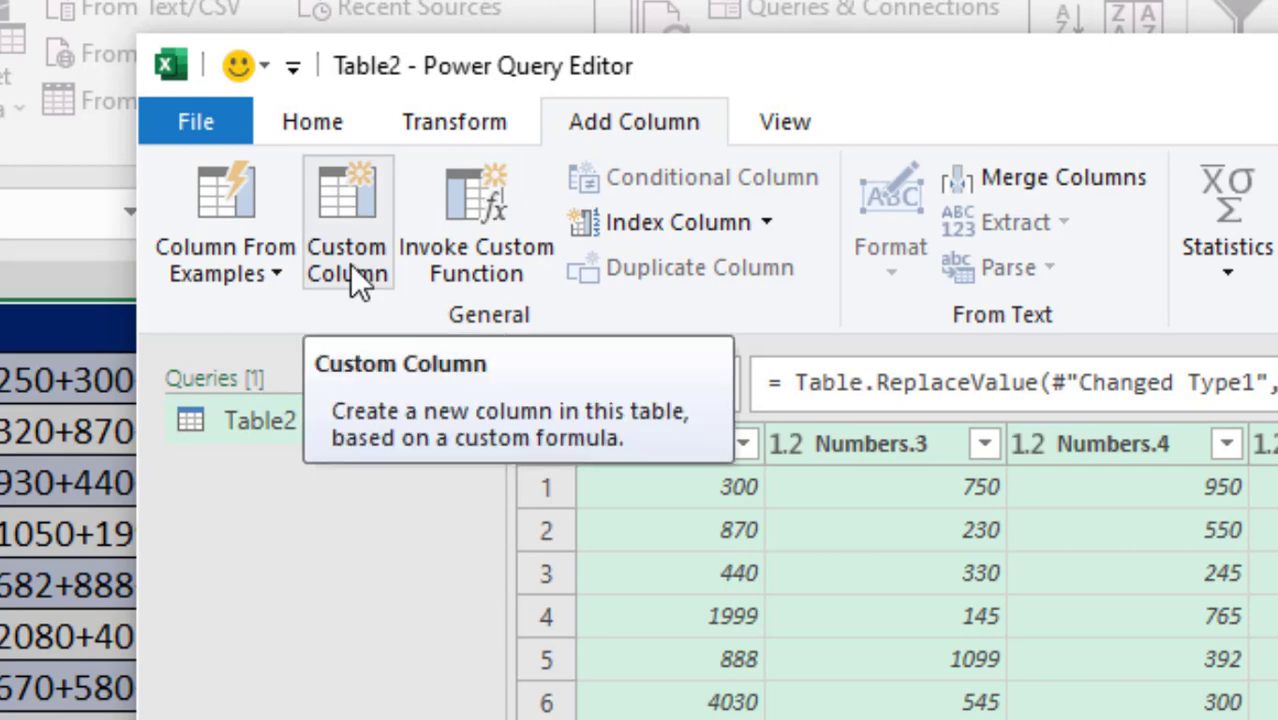
pyautogui.click(350, 264)
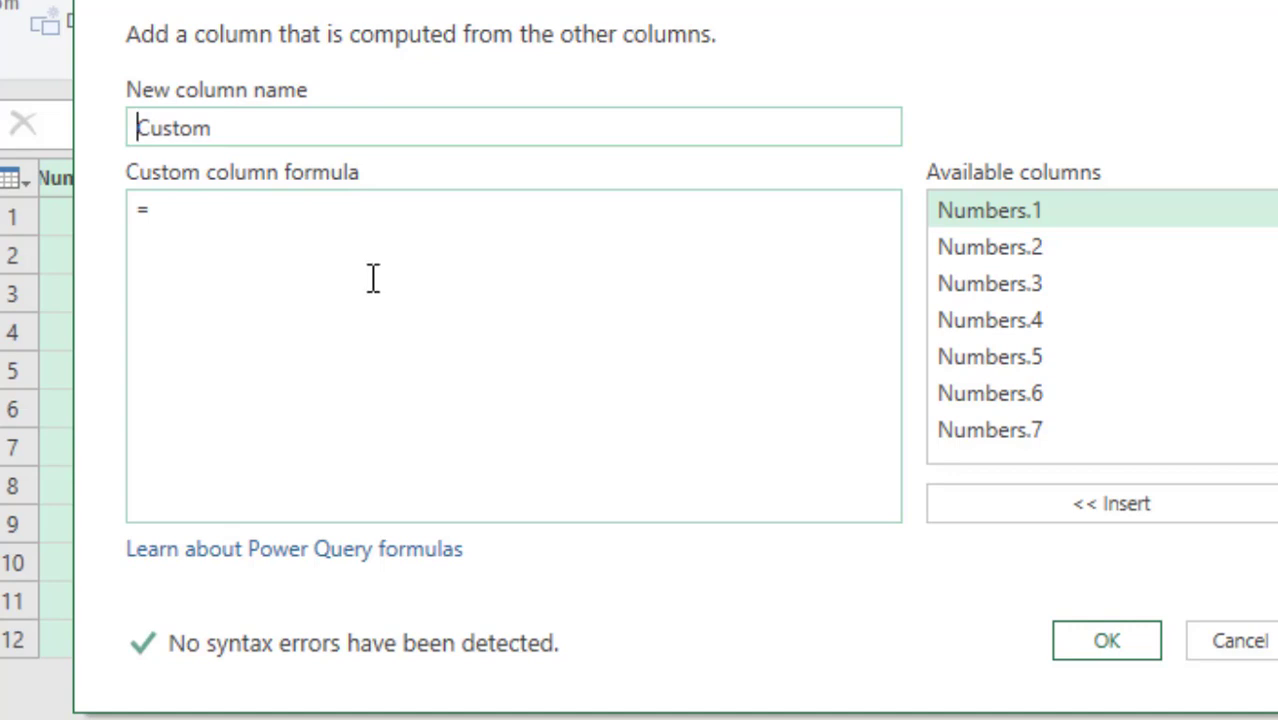
pyautogui.click(267, 222)
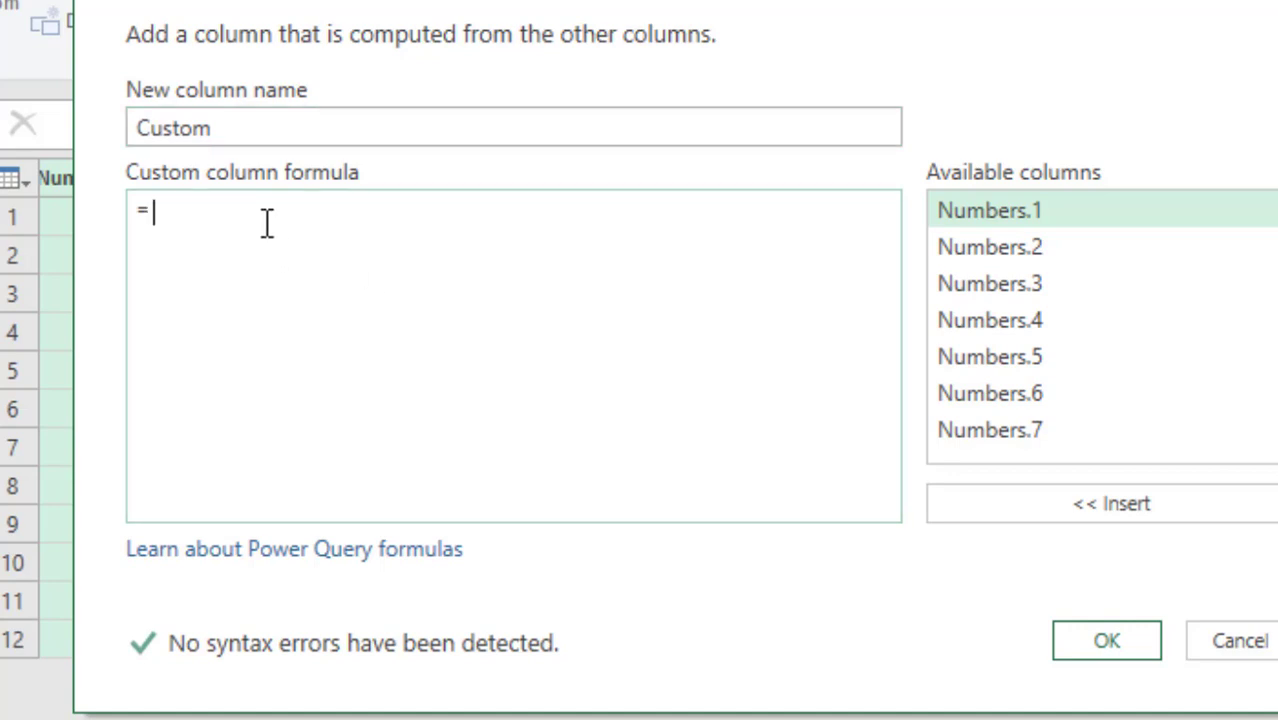
# Build the formula [Numbers.1]+[Numbers.2]+…+[Numbers.7] from the Available columns list.
pyautogui.doubleClick(1047, 213)
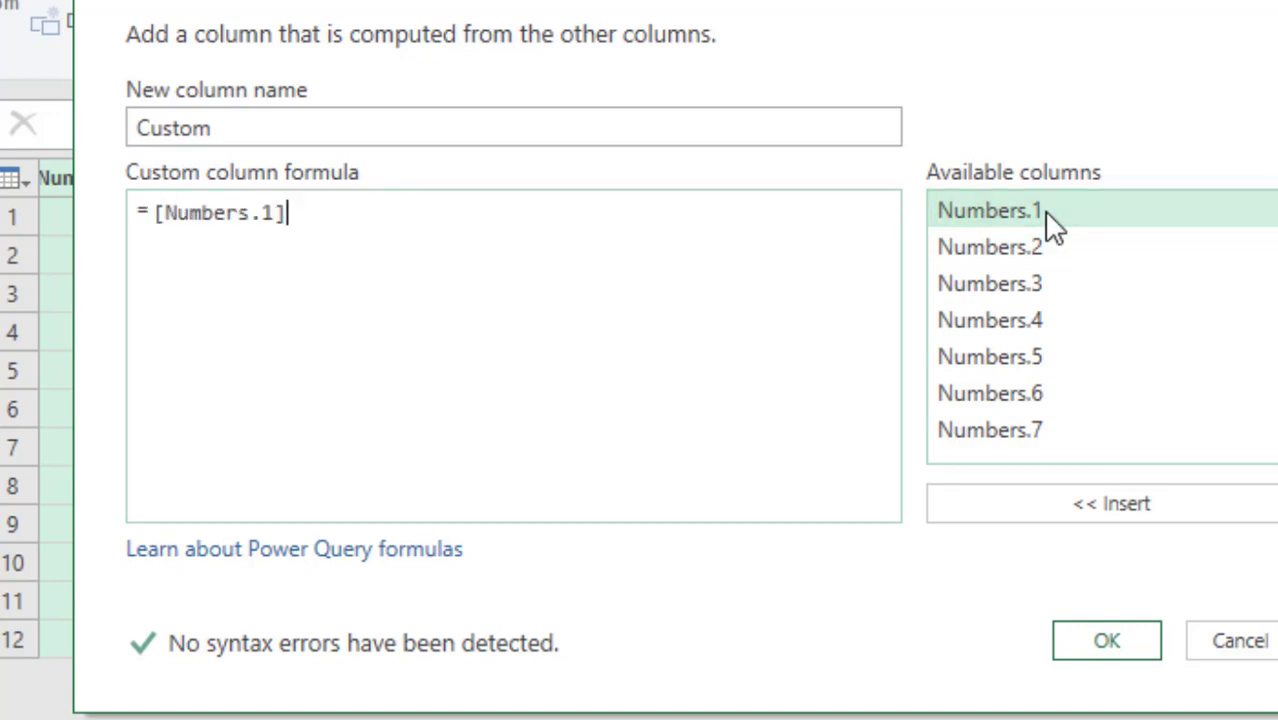
pyautogui.write('+')
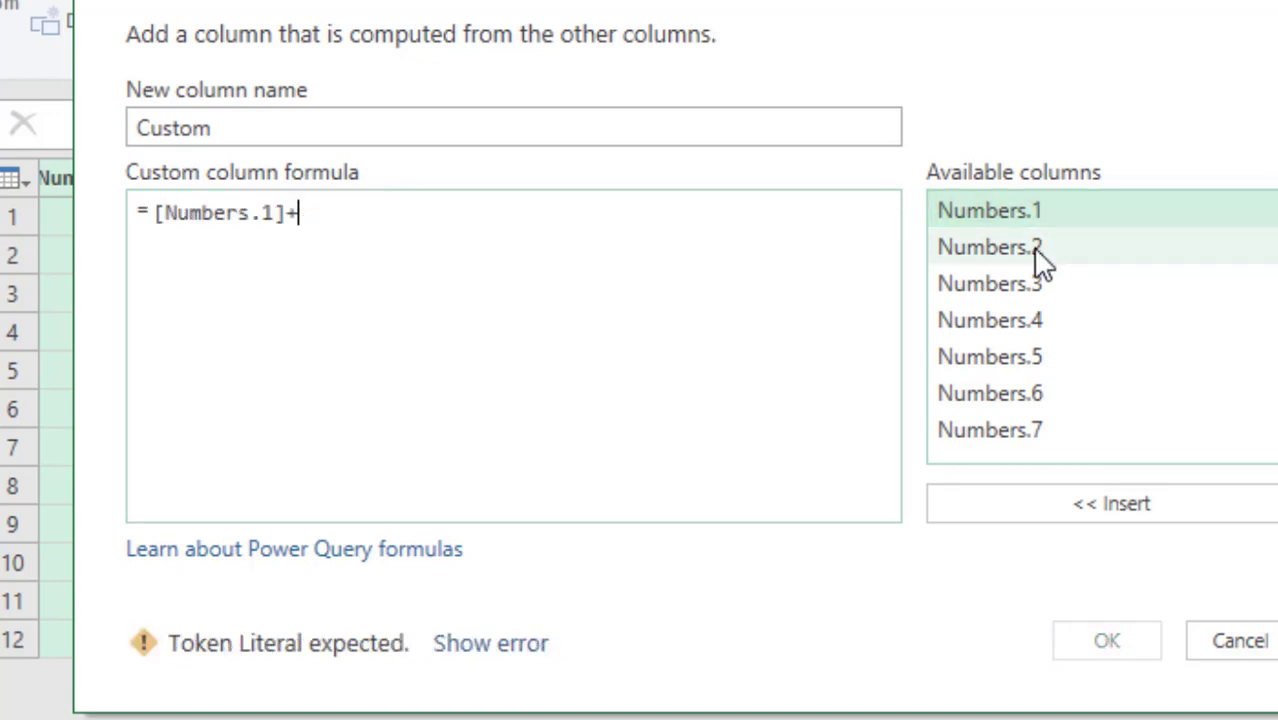
pyautogui.doubleClick(1036, 250)
pyautogui.write('+')
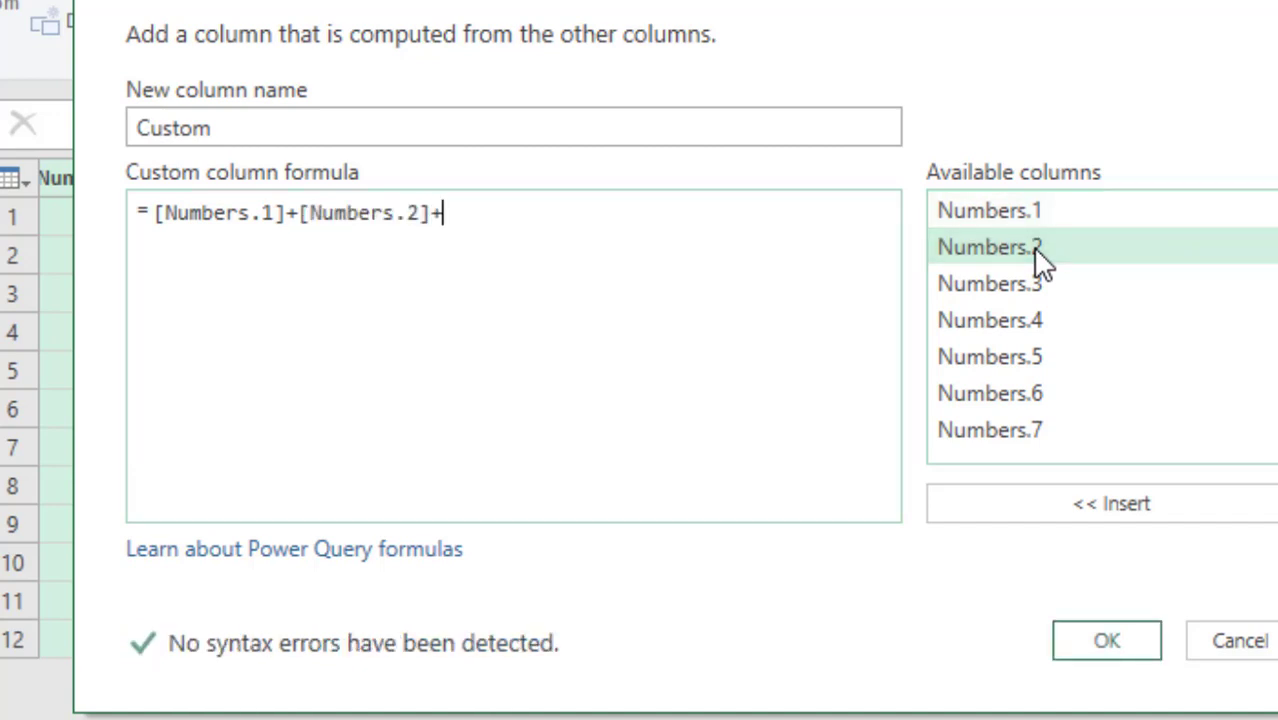
pyautogui.doubleClick(1036, 285)
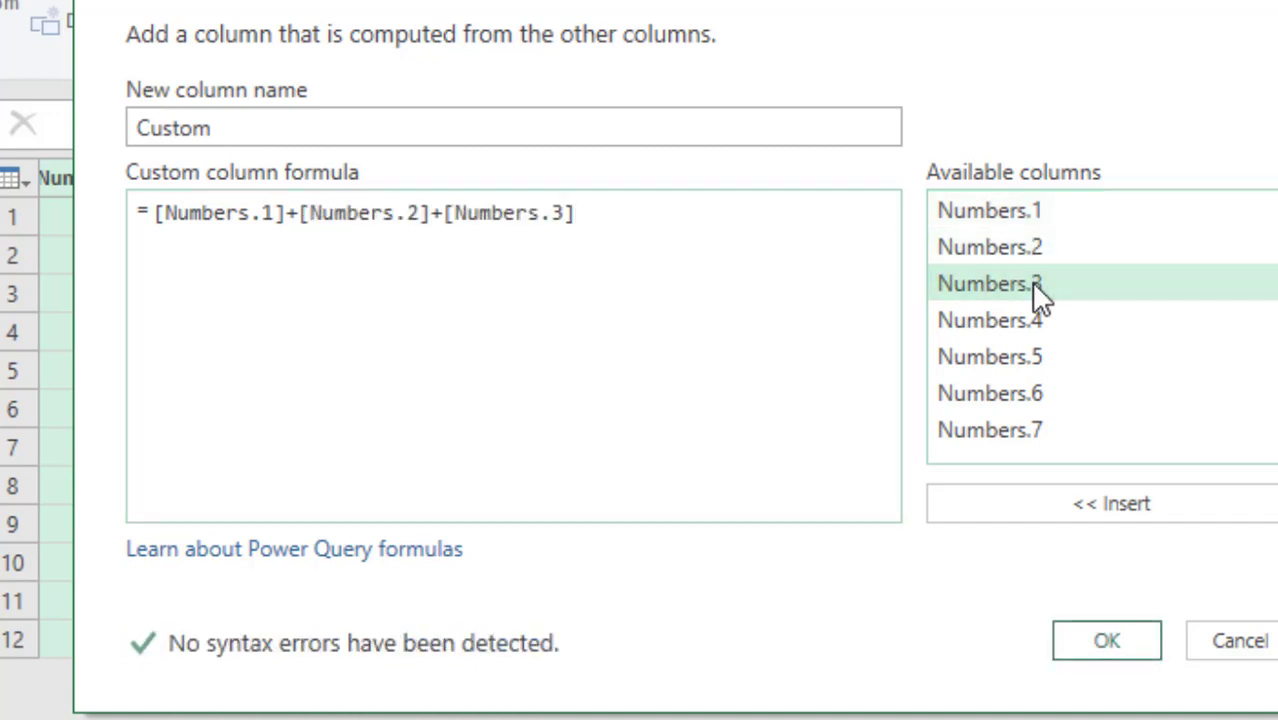
pyautogui.write('+')
pyautogui.doubleClick(1020, 320)
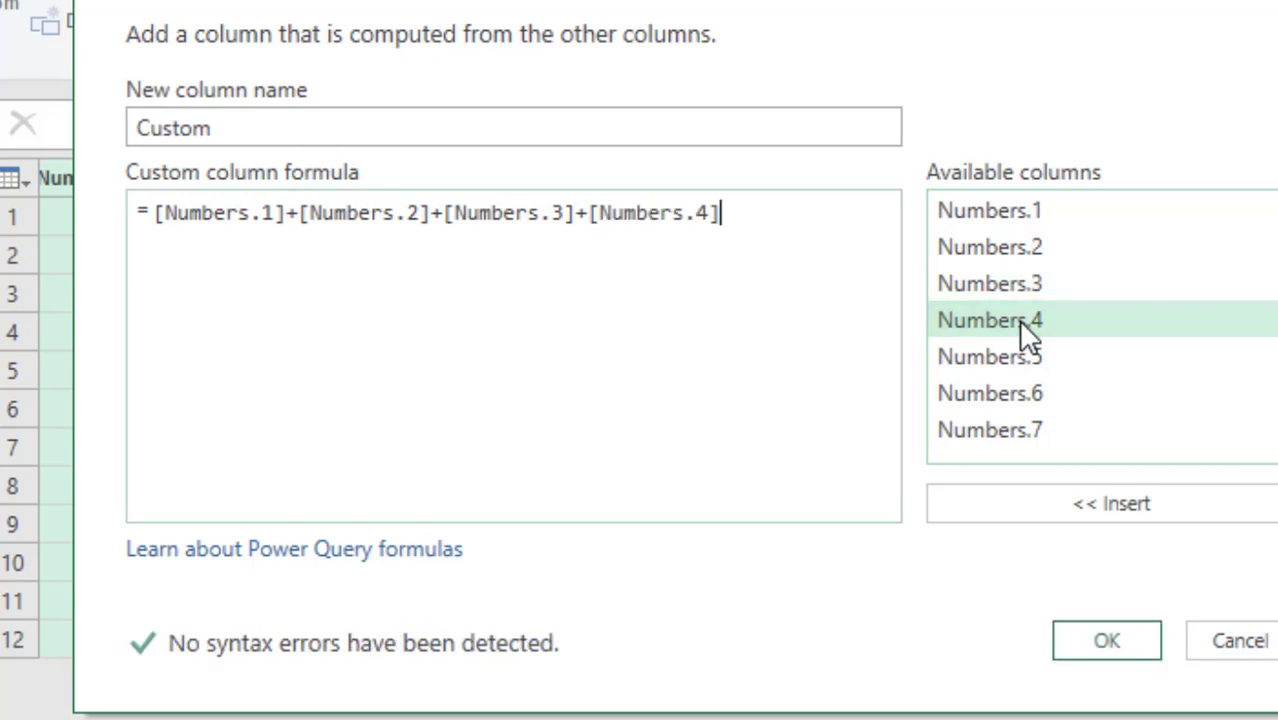
pyautogui.write('+')
pyautogui.doubleClick(1018, 366)
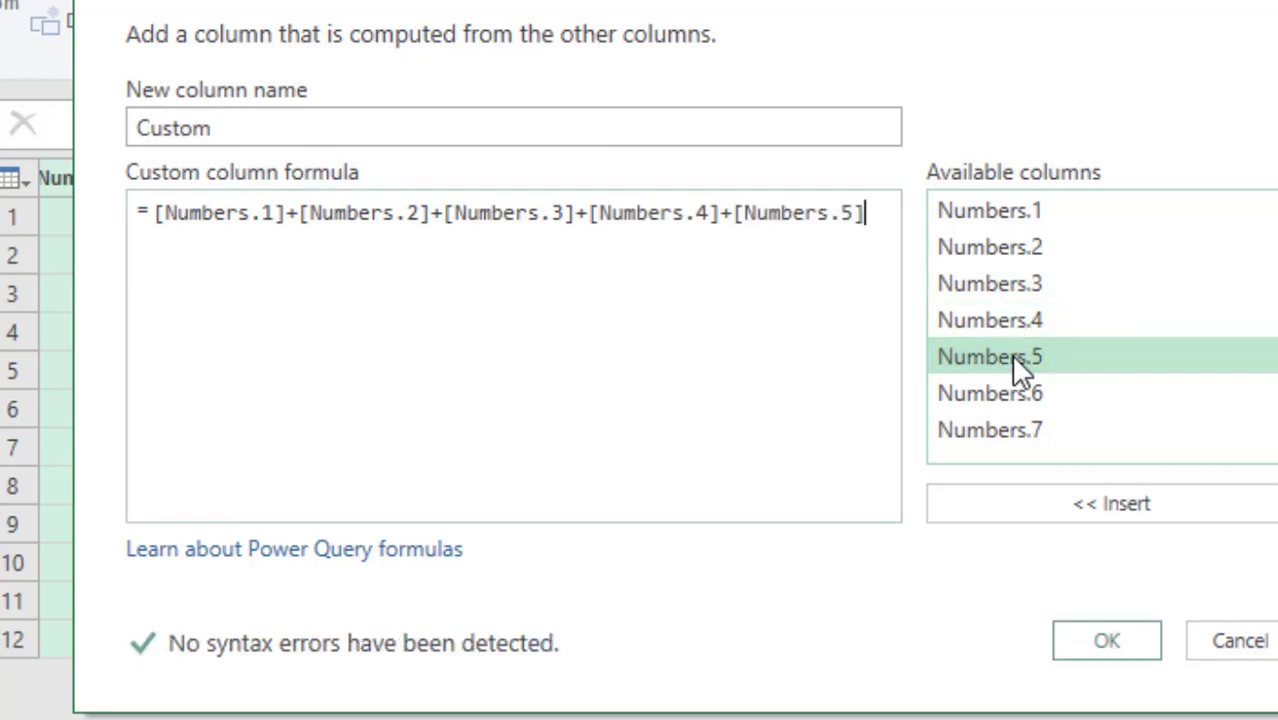
pyautogui.write('+')
pyautogui.doubleClick(1011, 393)
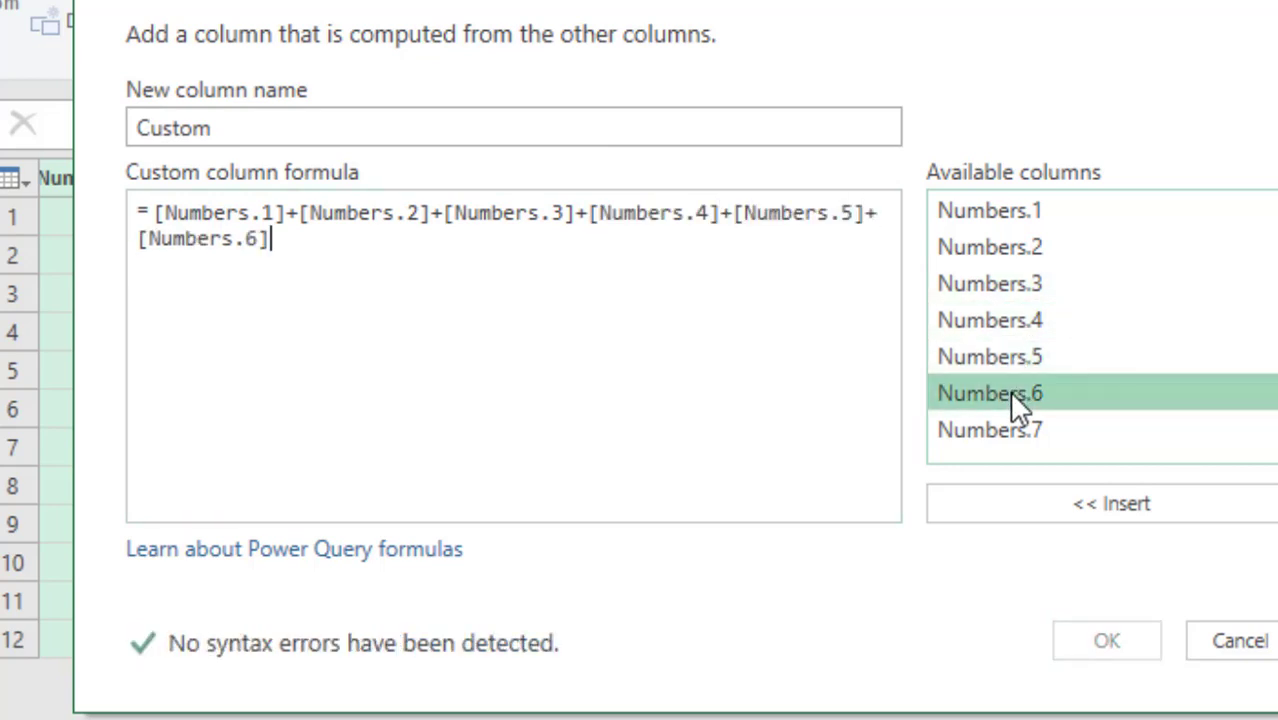
pyautogui.write('+')
pyautogui.doubleClick(1007, 430)
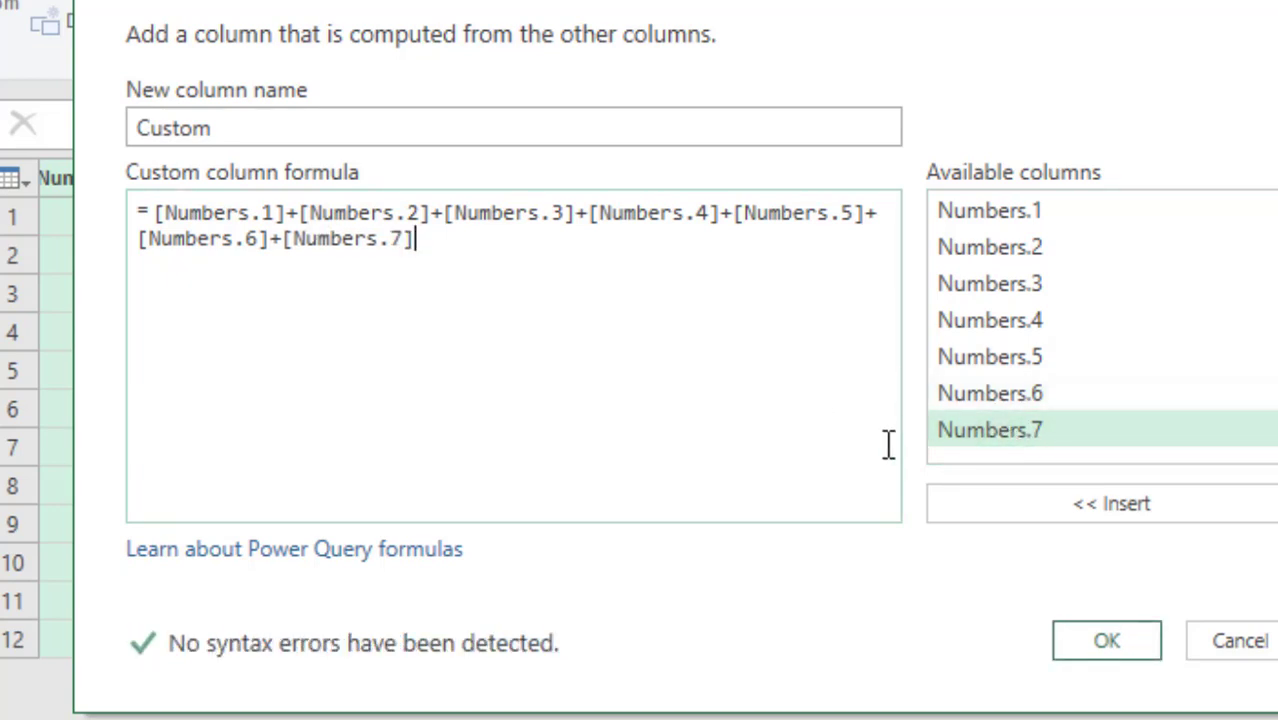
# Add the Custom column, verify the first sum of 5700, and load the query to Excel.
pyautogui.click(1106, 643)
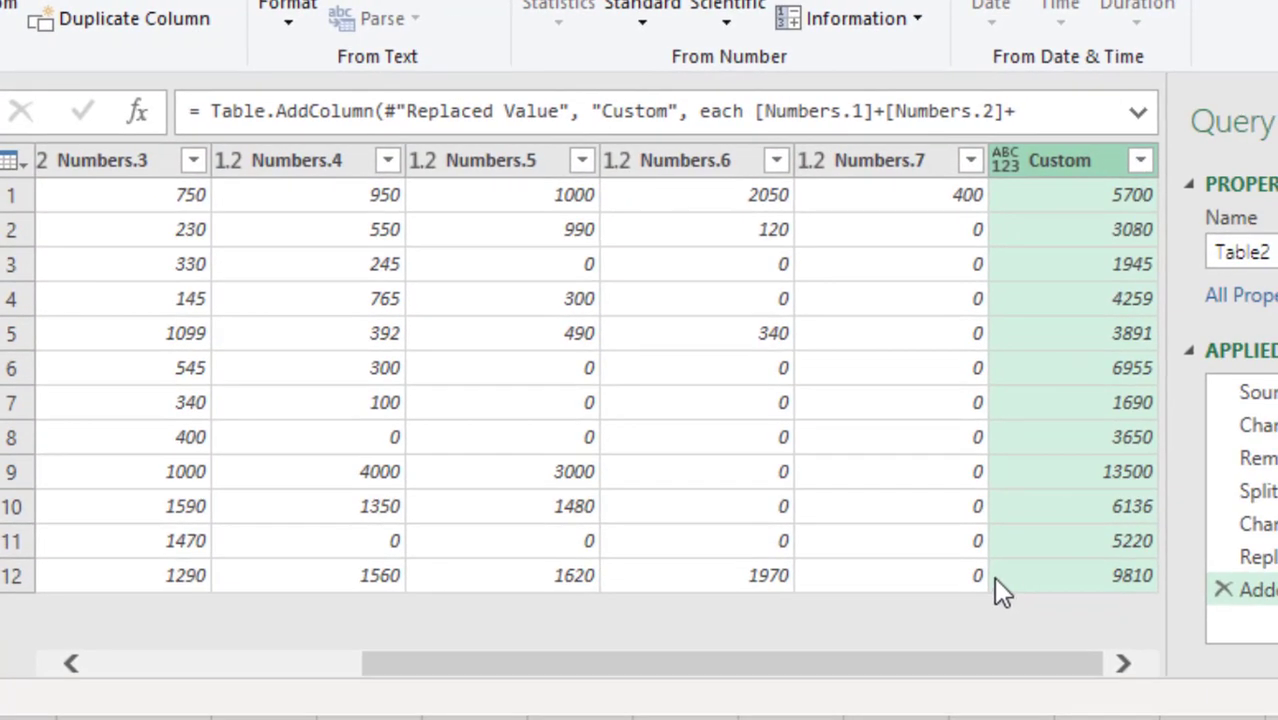
pyautogui.click(1061, 202)
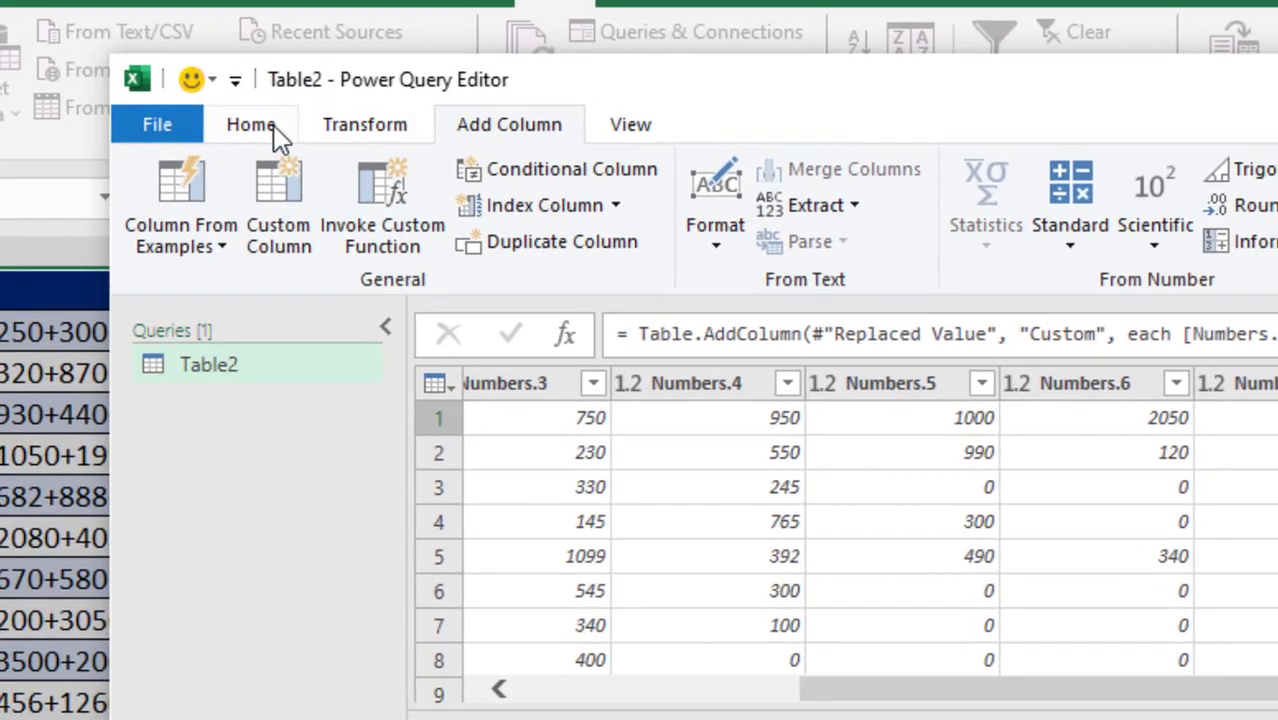
pyautogui.click(273, 127)
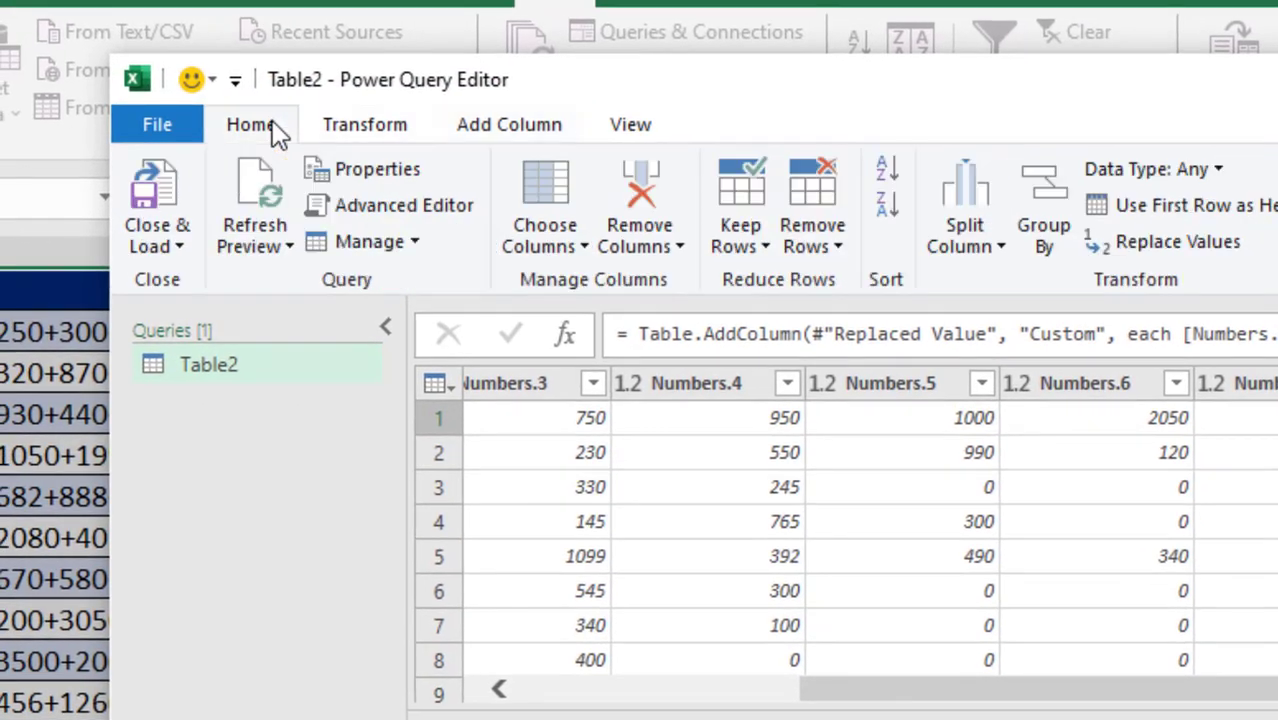
pyautogui.click(162, 213)
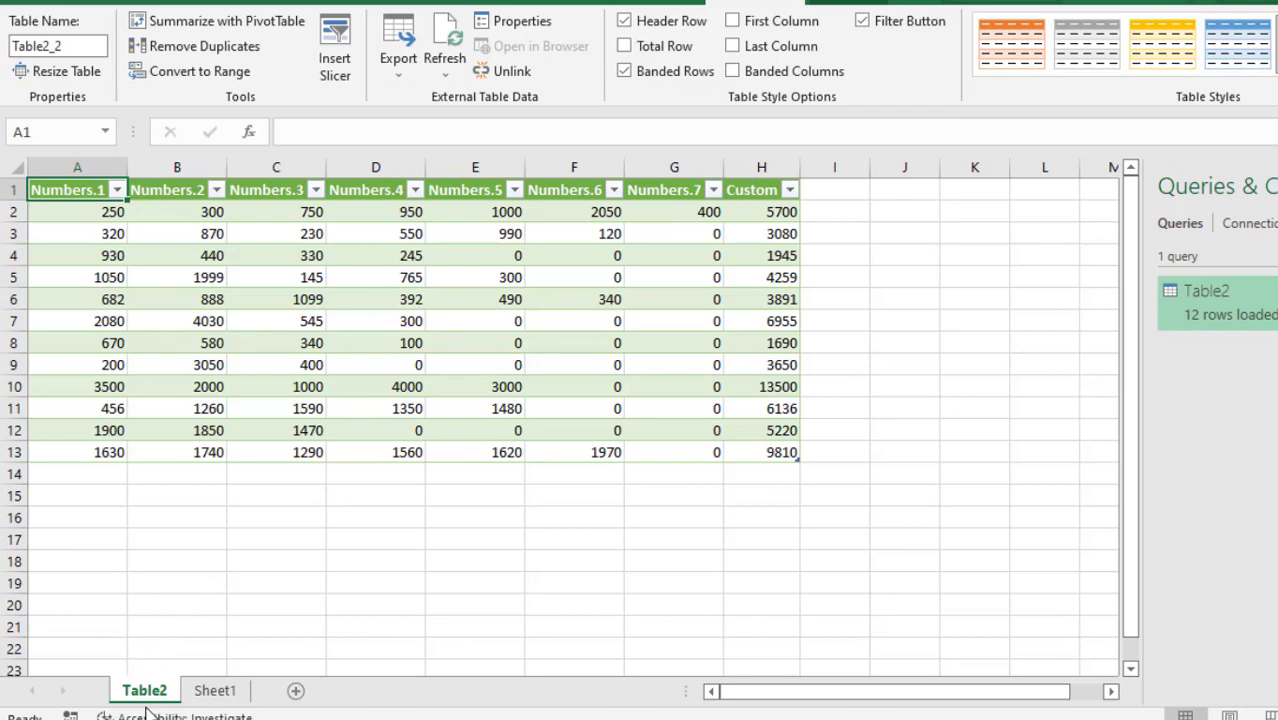
# Set Total in B2 to reference Table2's first Custom sum, filling every row's total.
pyautogui.click(222, 692)
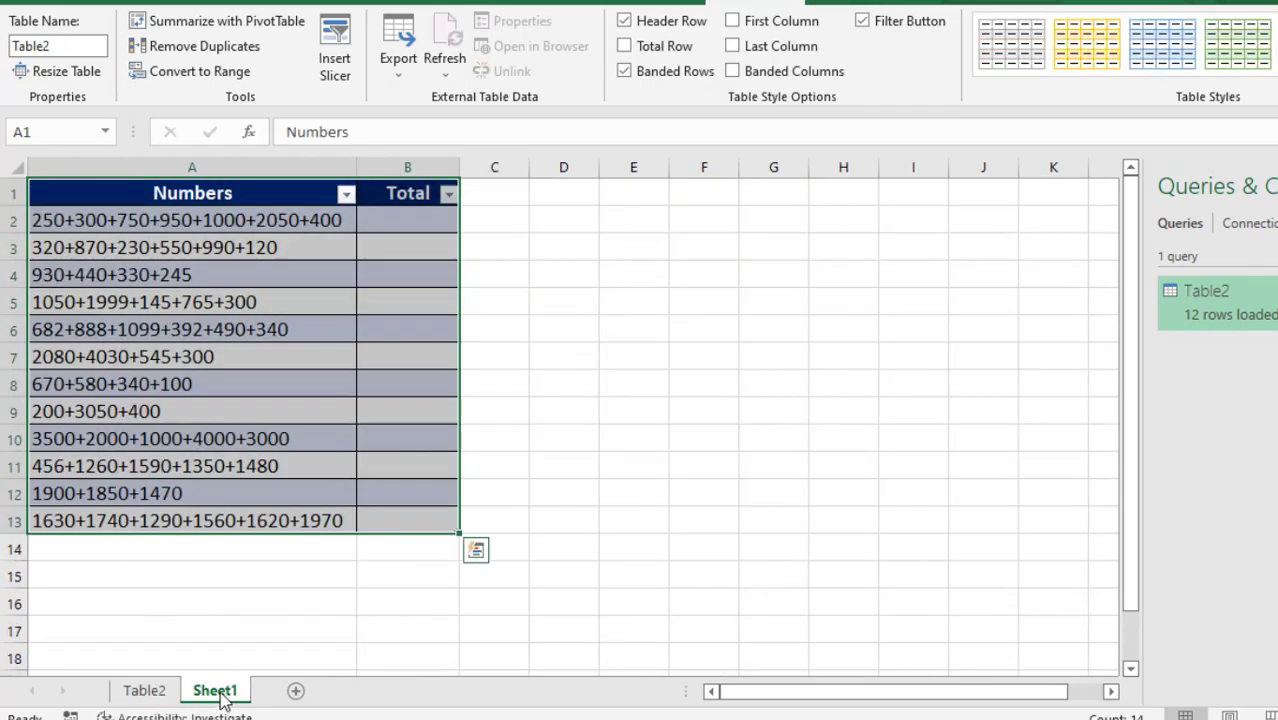
pyautogui.click(258, 612)
pyautogui.click(160, 692)
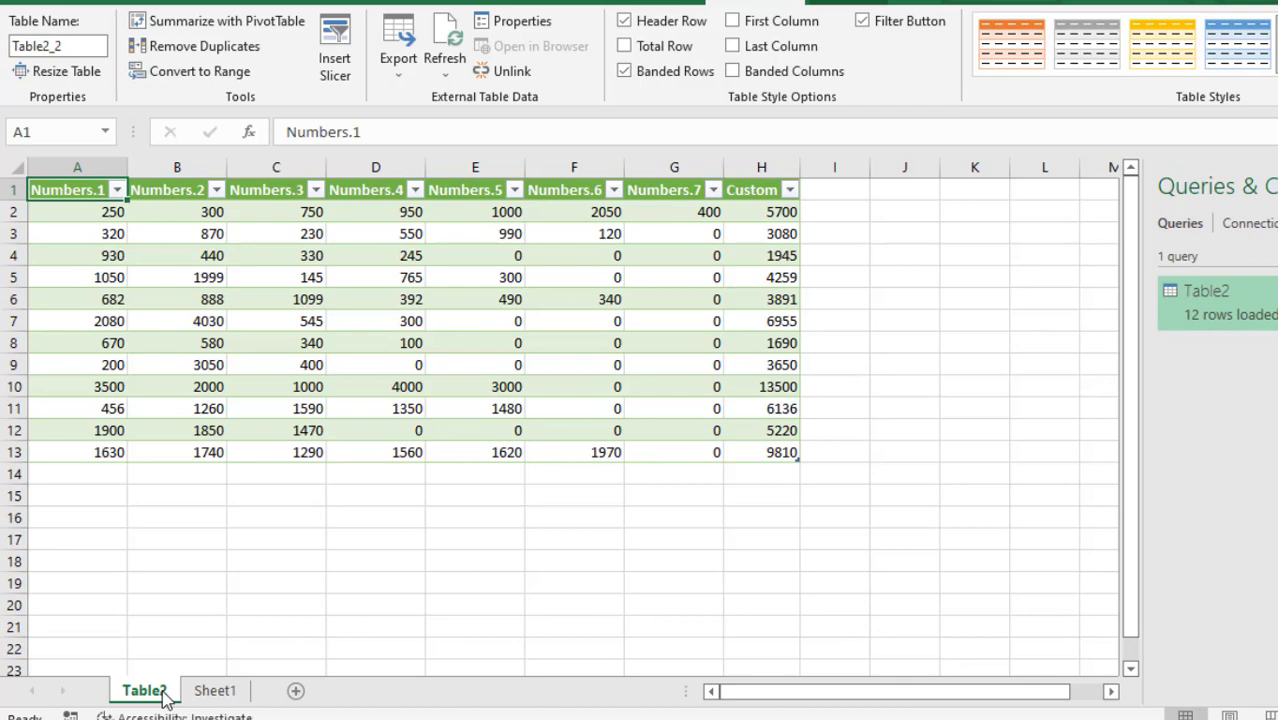
pyautogui.click(202, 700)
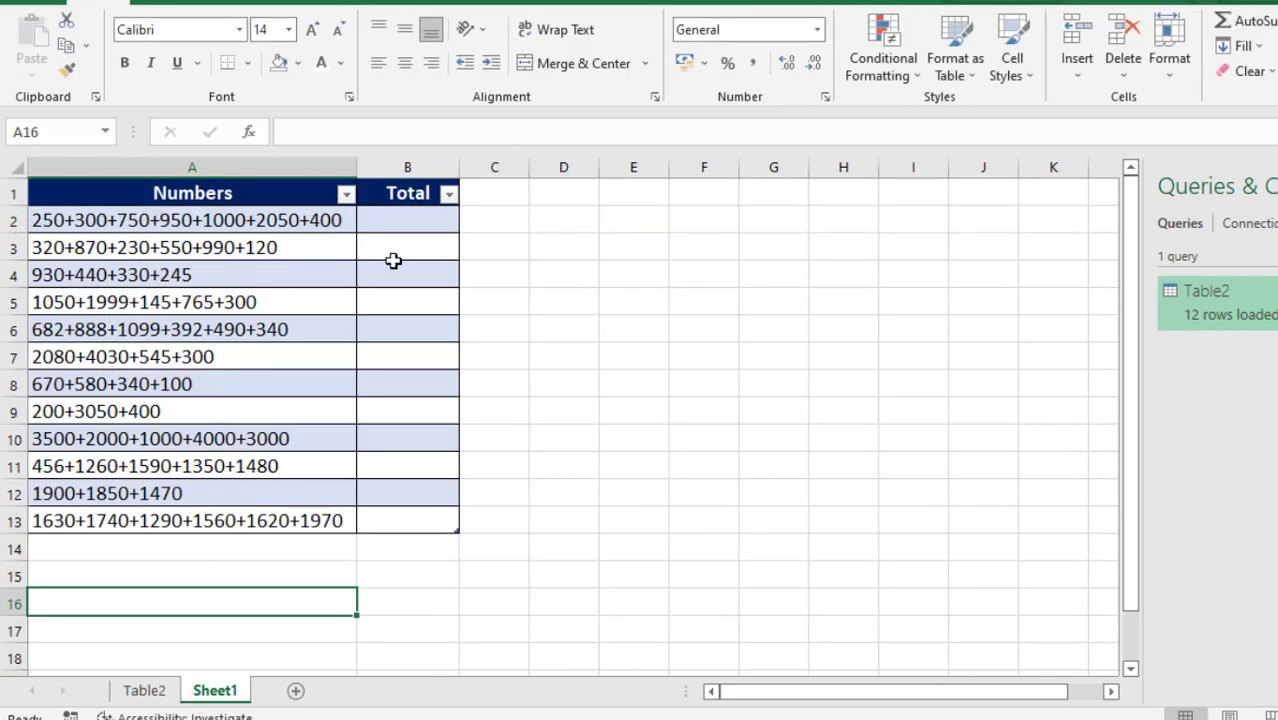
pyautogui.click(393, 228)
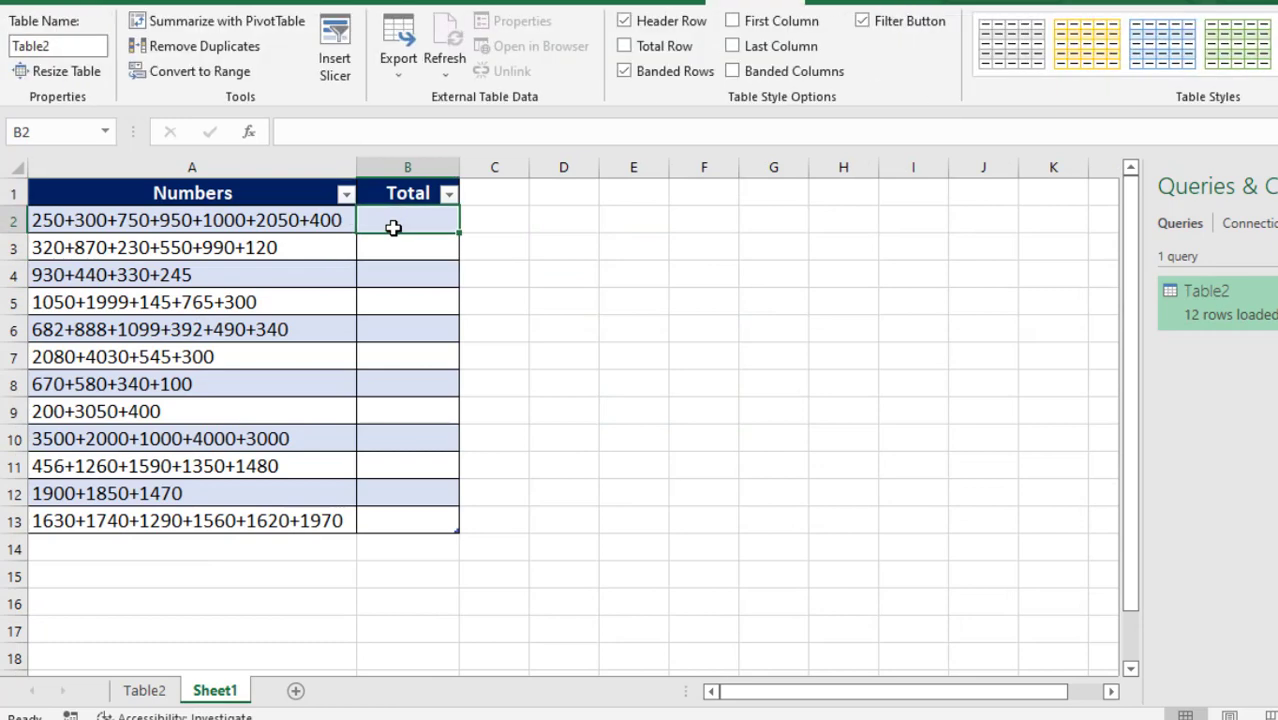
pyautogui.write('=')
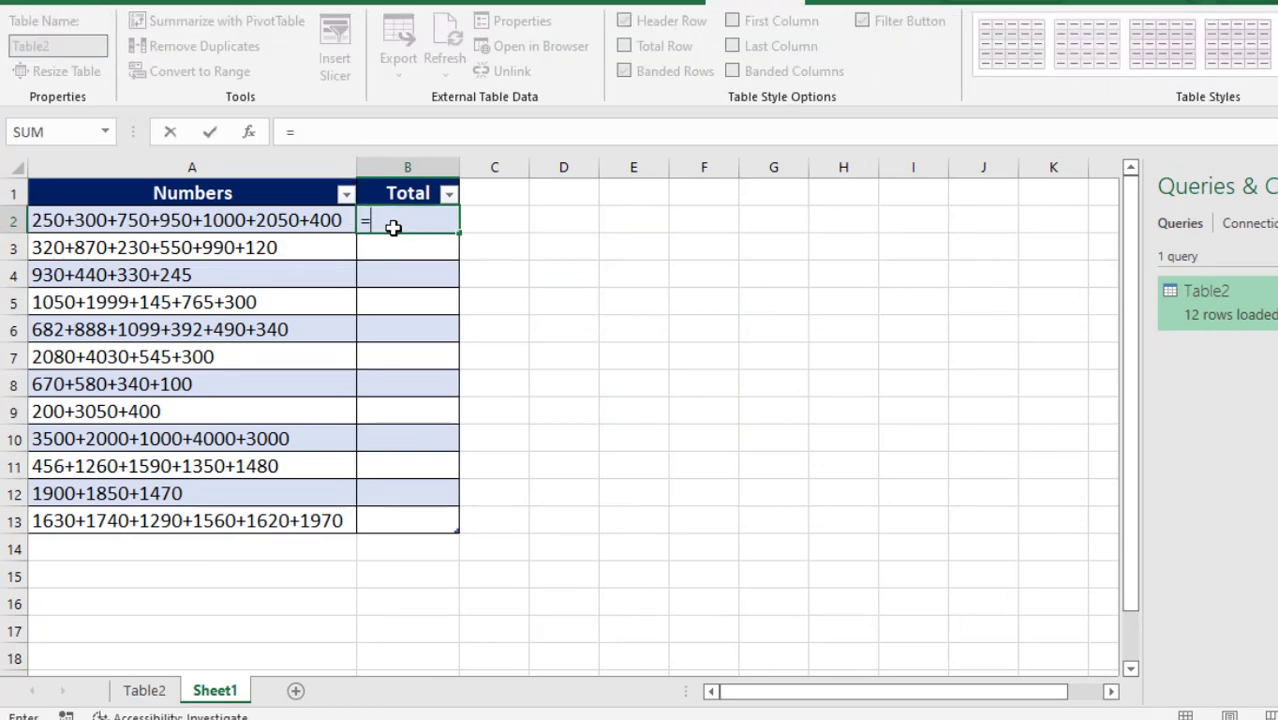
pyautogui.click(145, 696)
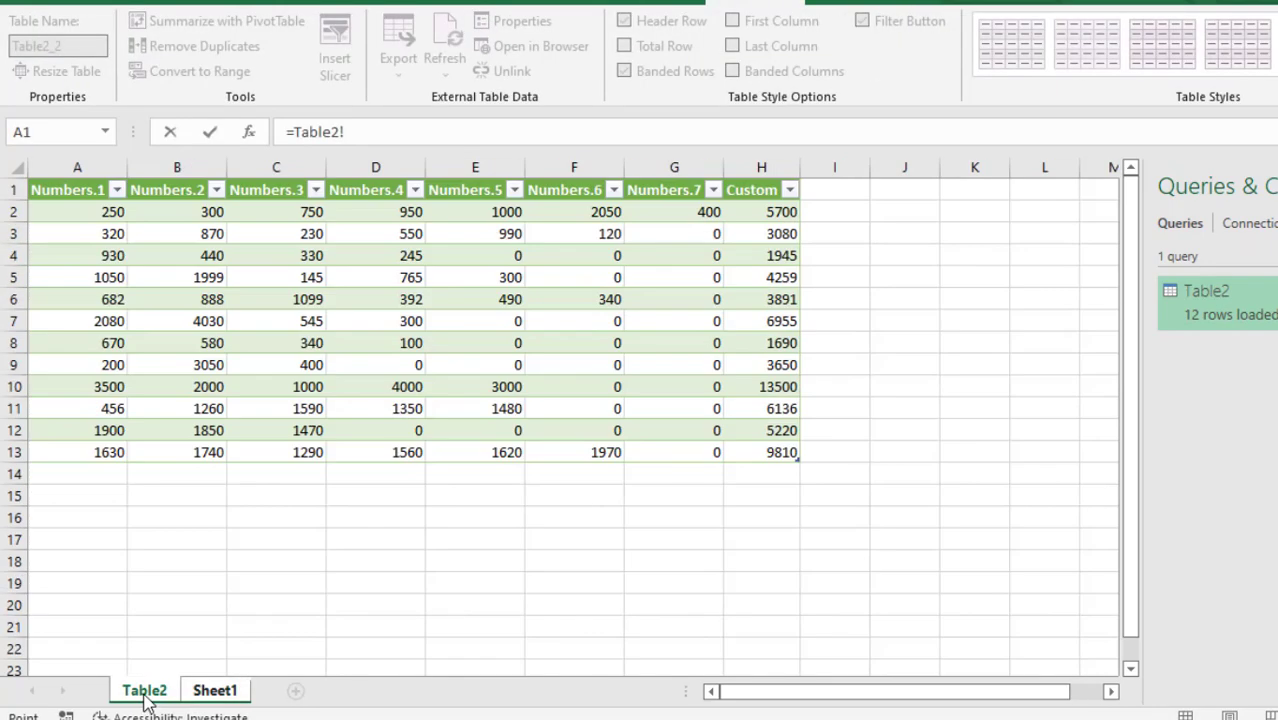
pyautogui.click(776, 215)
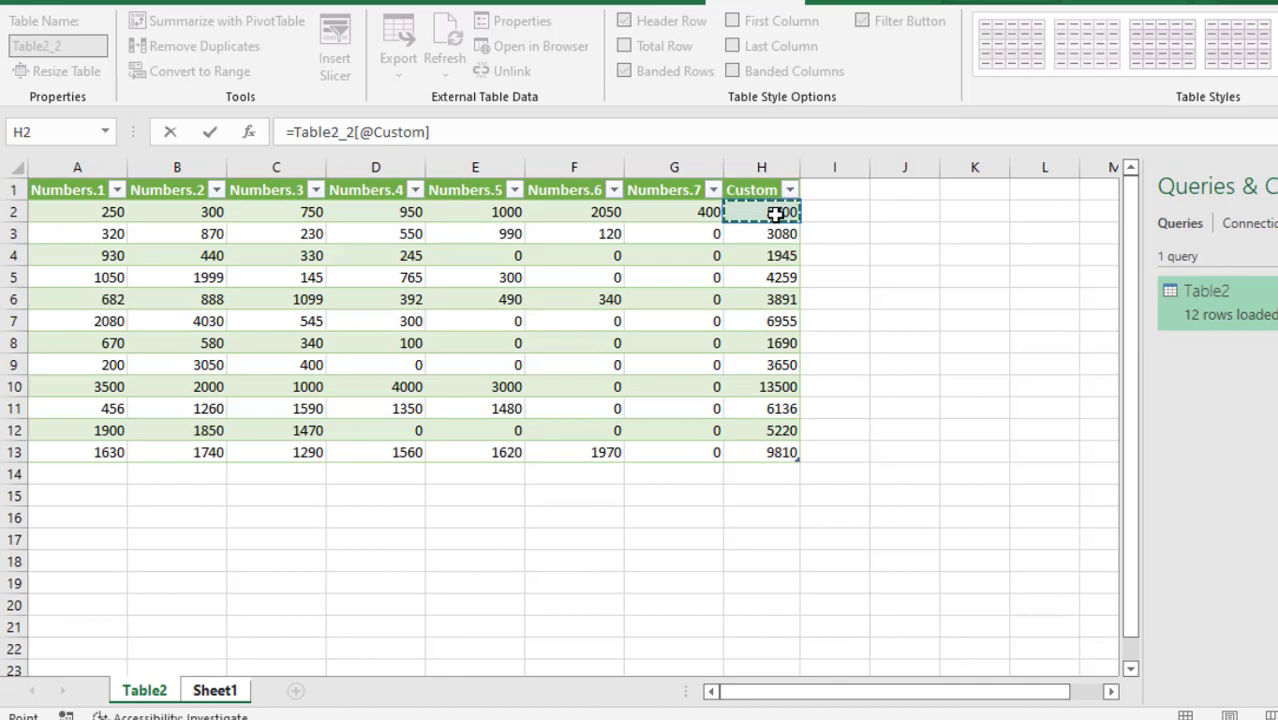
pyautogui.press('Return')
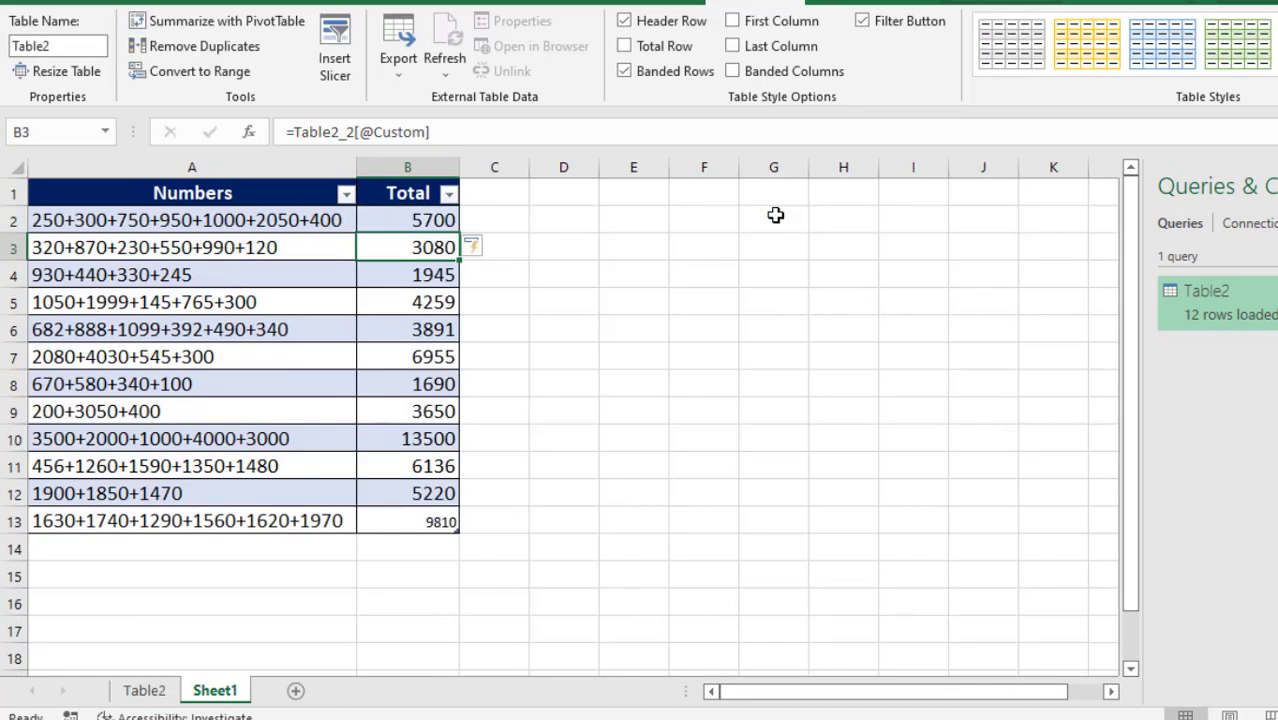
# Enlarge the last total, 9810, to font size 14.
pyautogui.click(428, 522)
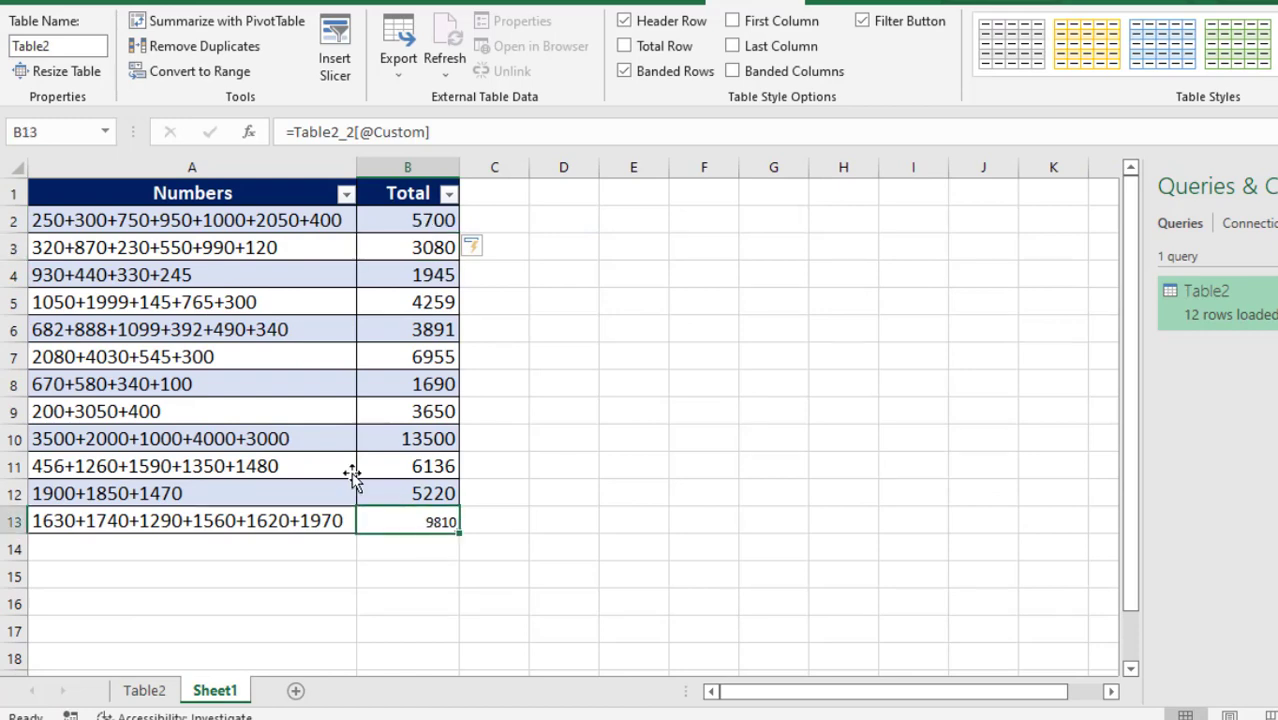
pyautogui.click(100, 3)
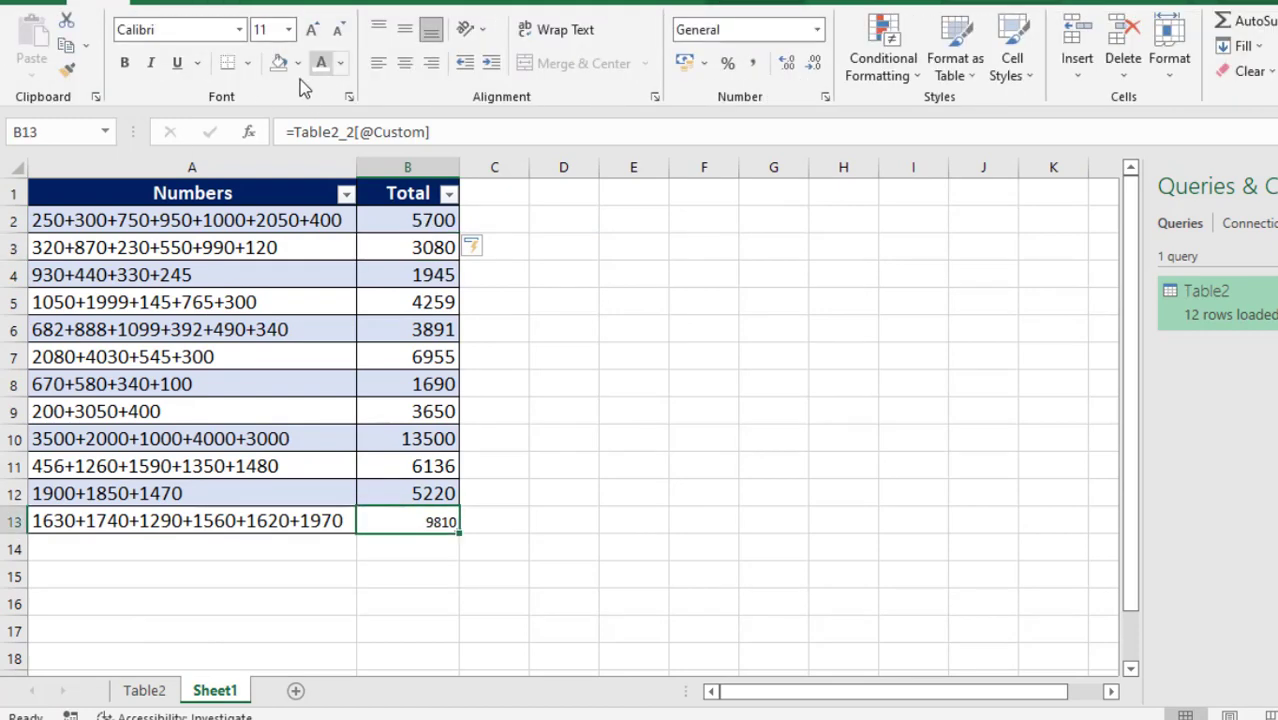
pyautogui.click(312, 32)
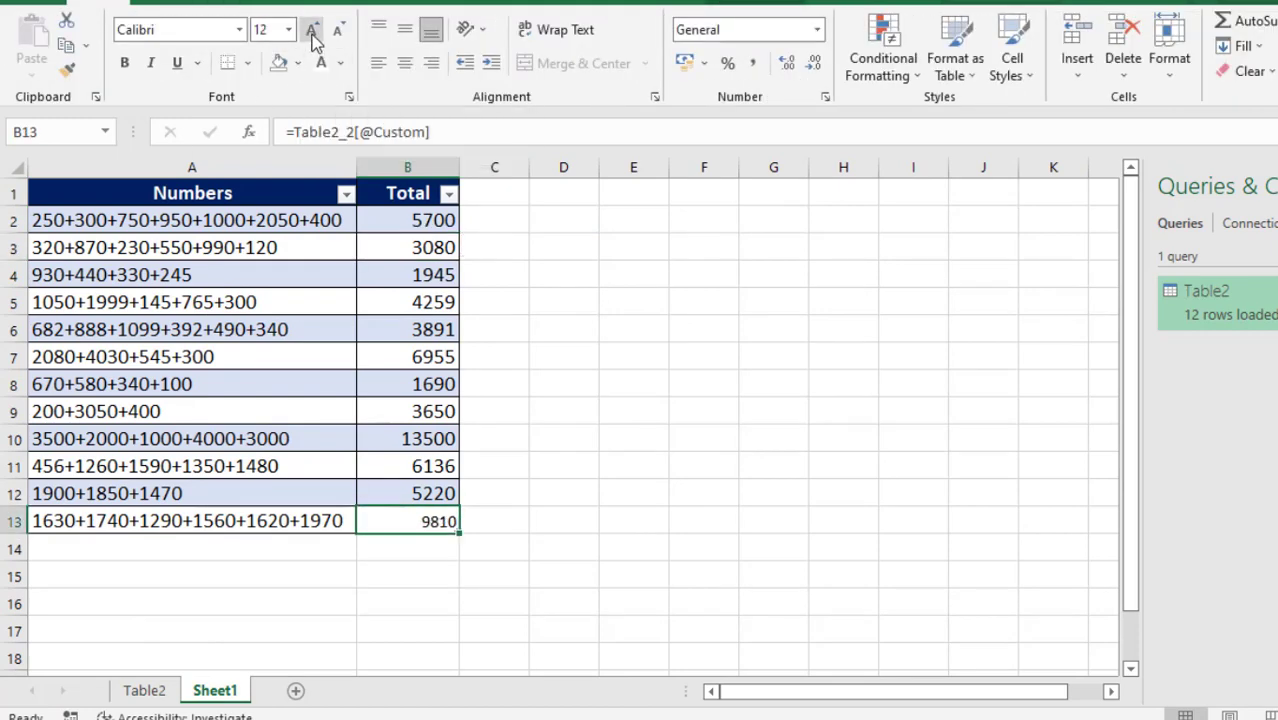
pyautogui.click(312, 32)
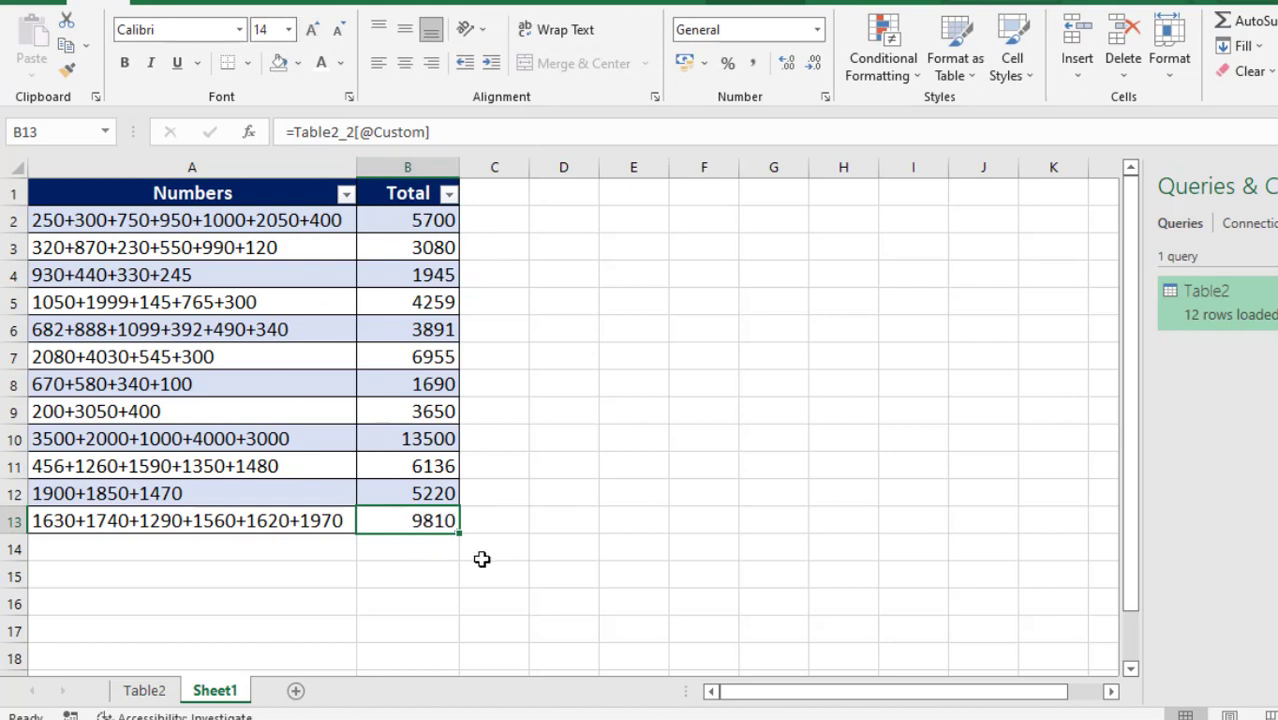
# Add rows 178+200+ and 123+5643+230+1000 to the table and check the new Total formula.
pyautogui.press('Tab')
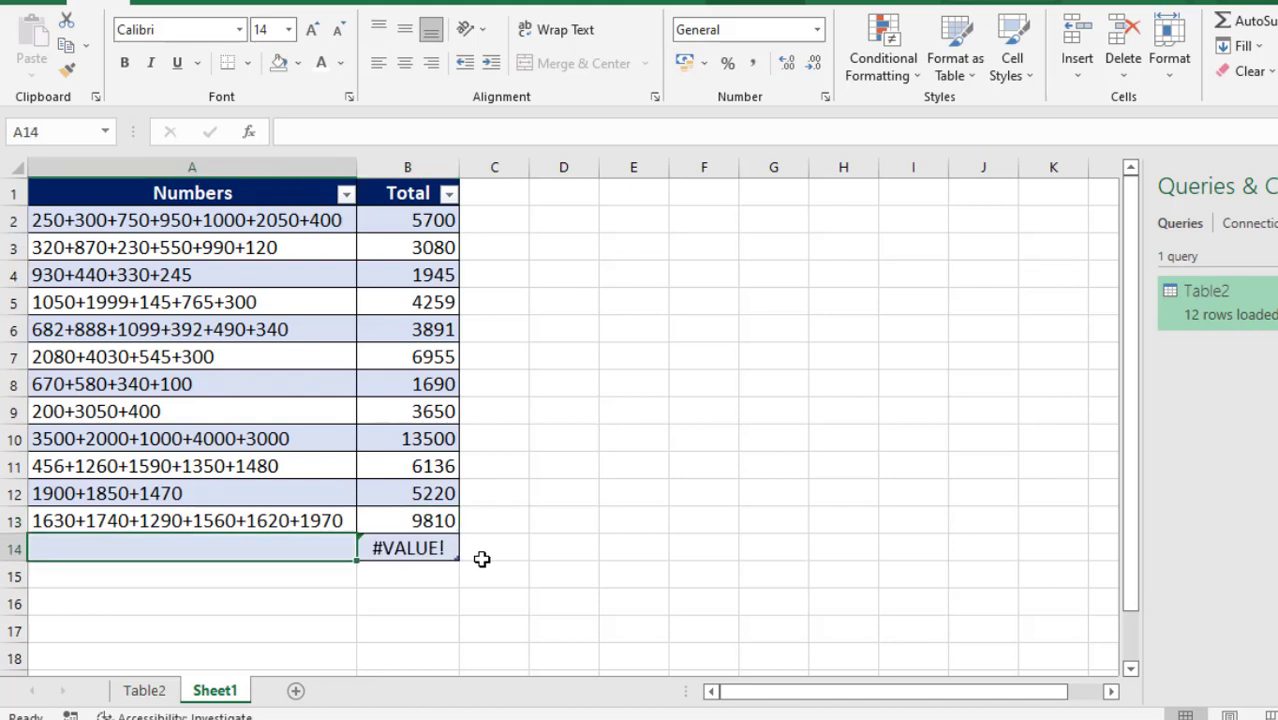
pyautogui.write('17')
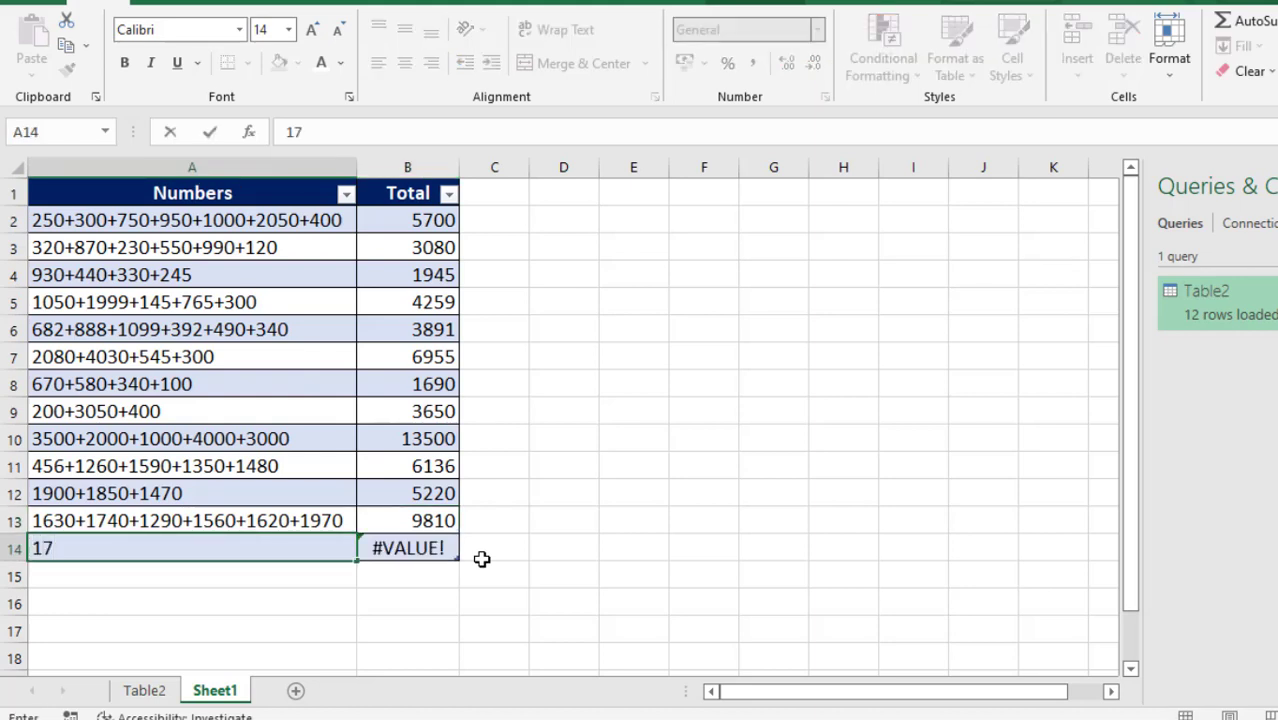
pyautogui.write('8+20')
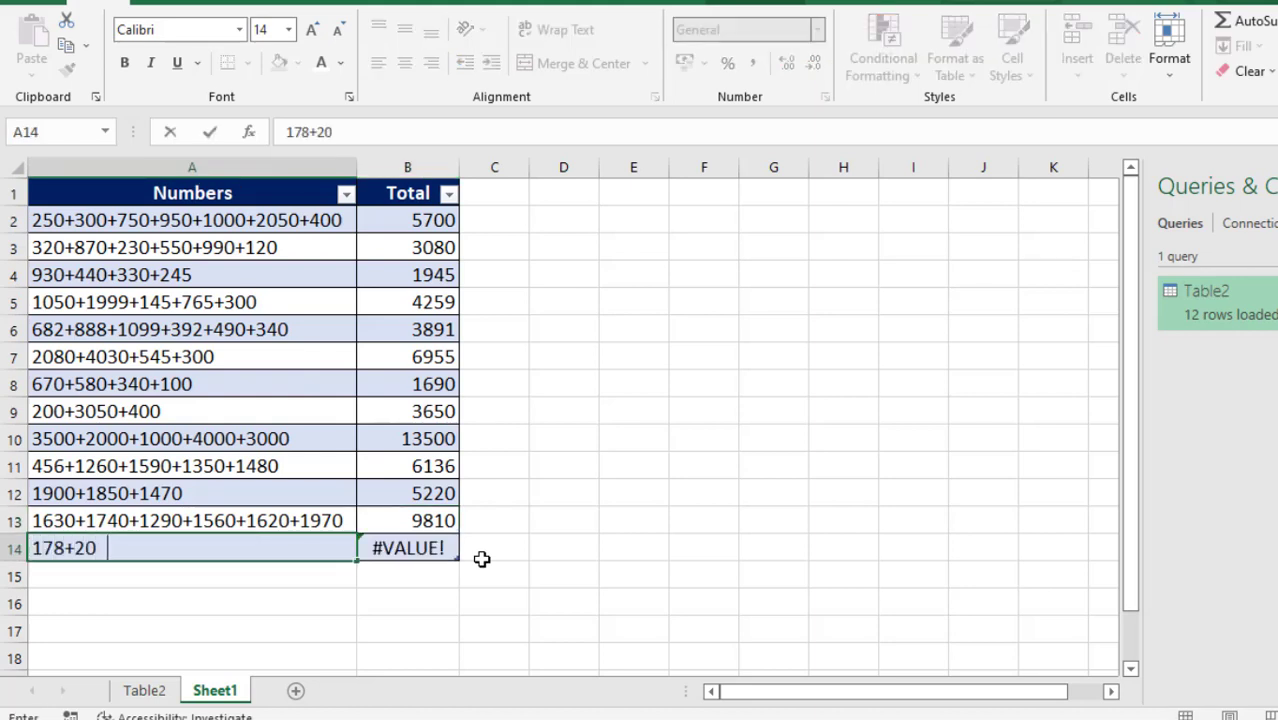
pyautogui.write('0+')
pyautogui.press('Return')
pyautogui.write('1')
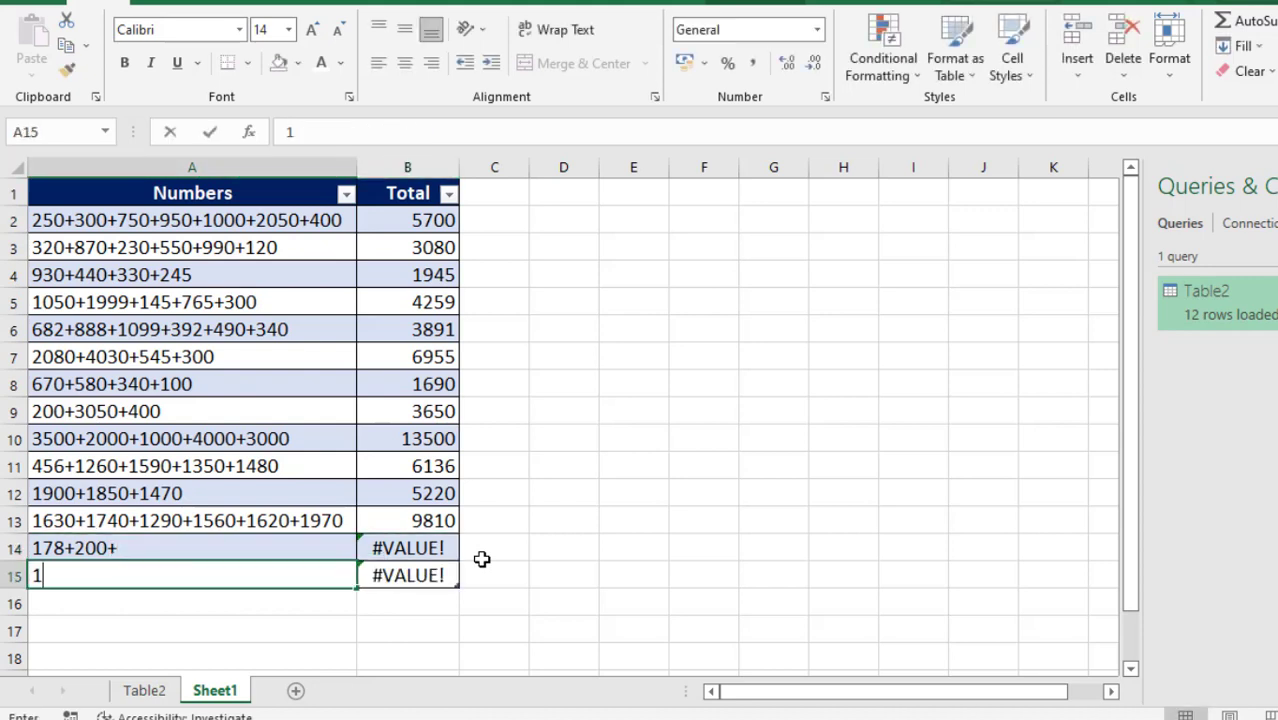
pyautogui.write('23+')
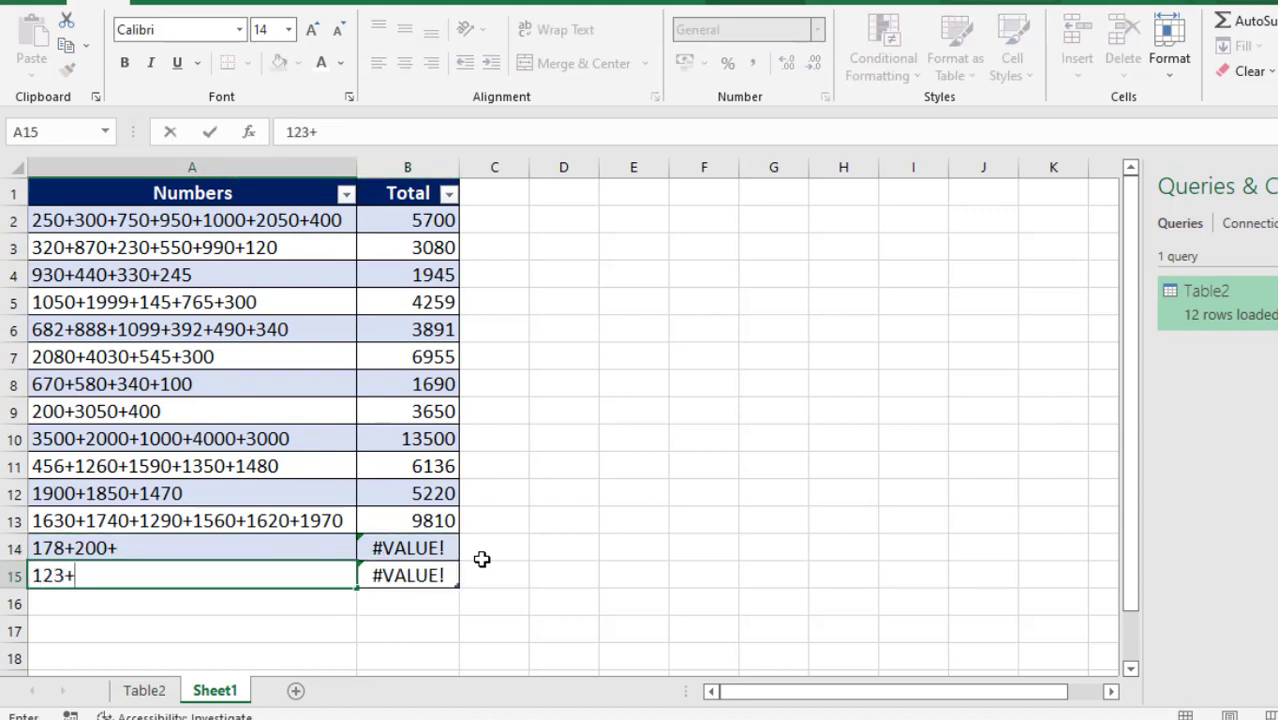
pyautogui.write('5643+')
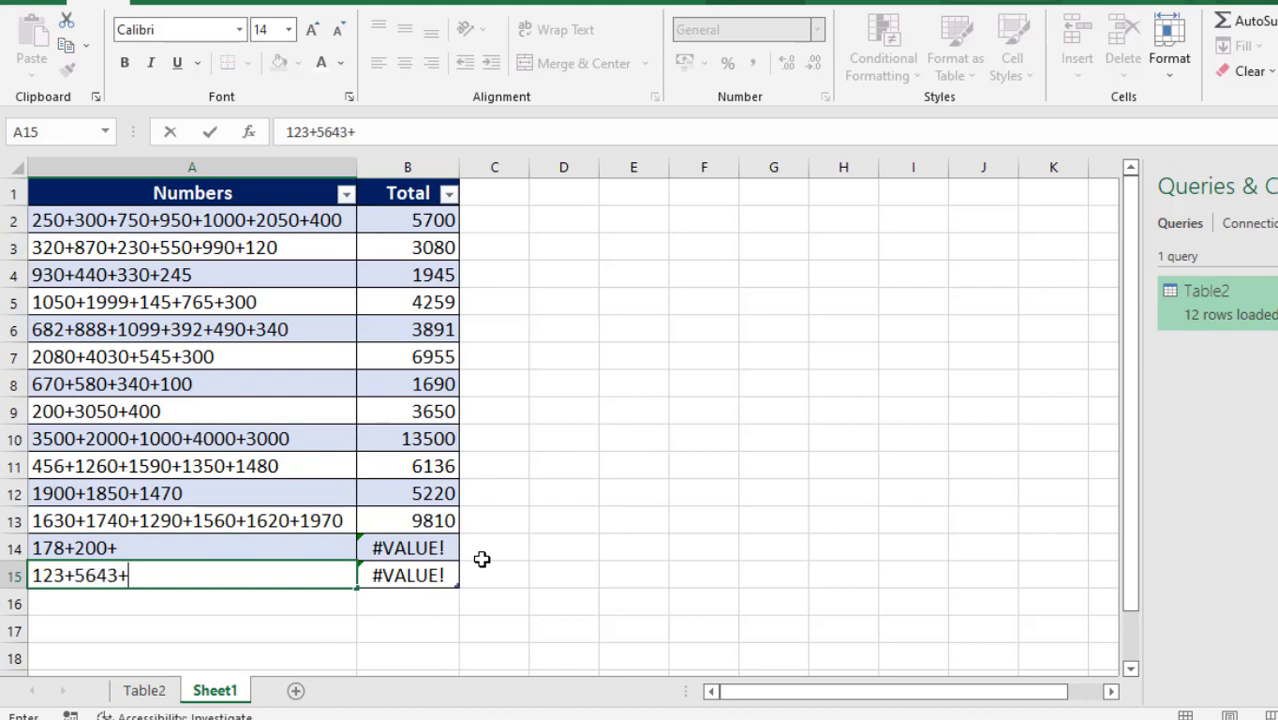
pyautogui.write('230')
pyautogui.write('+1000')
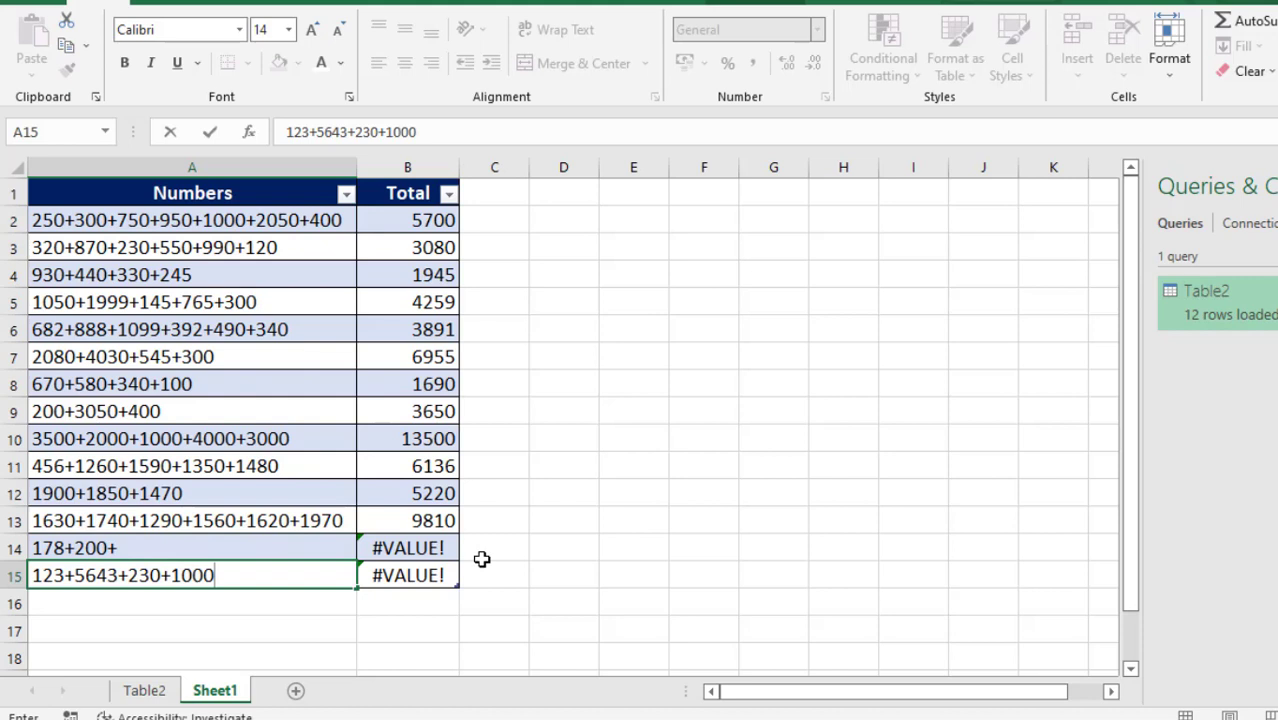
pyautogui.click(456, 598)
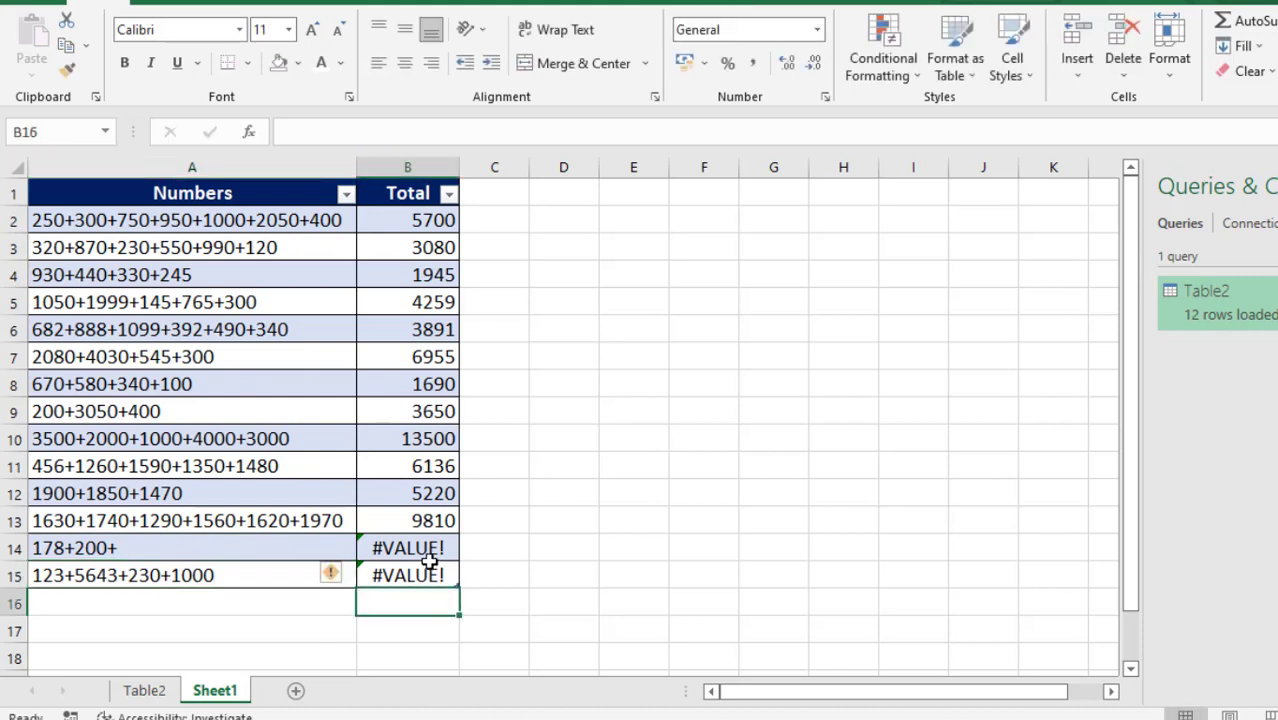
pyautogui.click(429, 564)
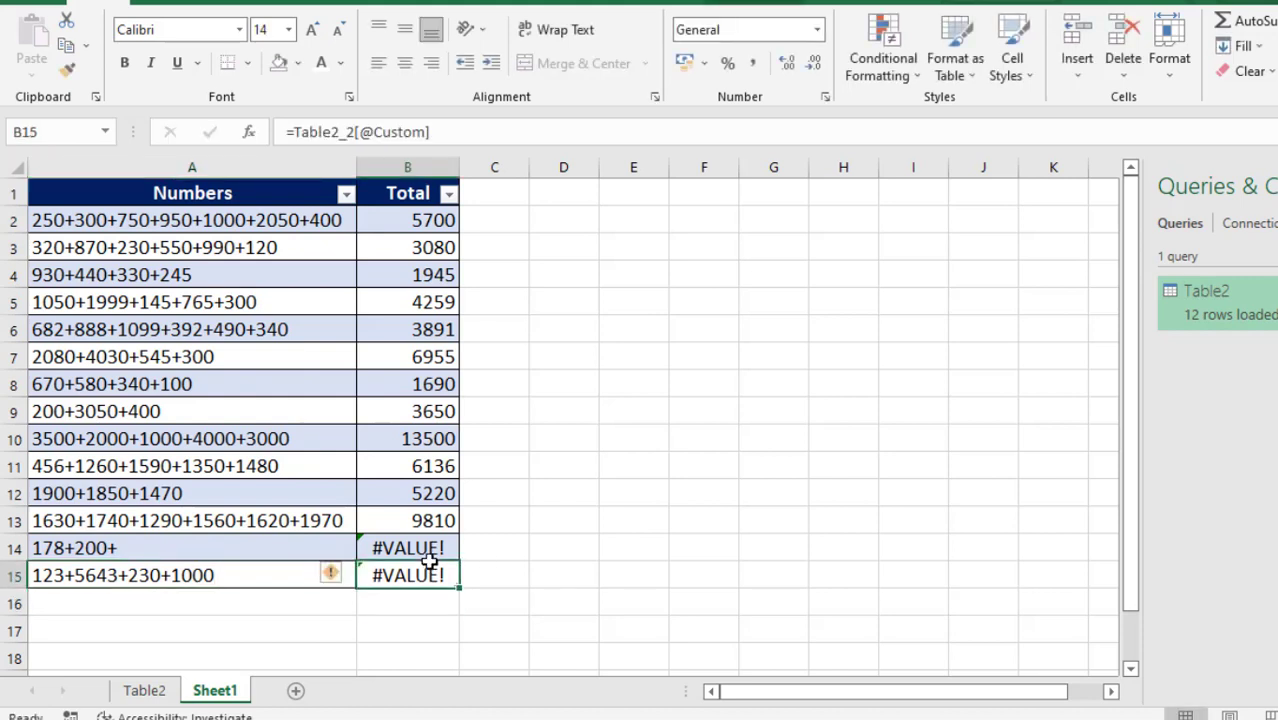
# Refresh the Table2 query so the new rows total 378 and 6996 on Sheet1.
pyautogui.click(144, 690)
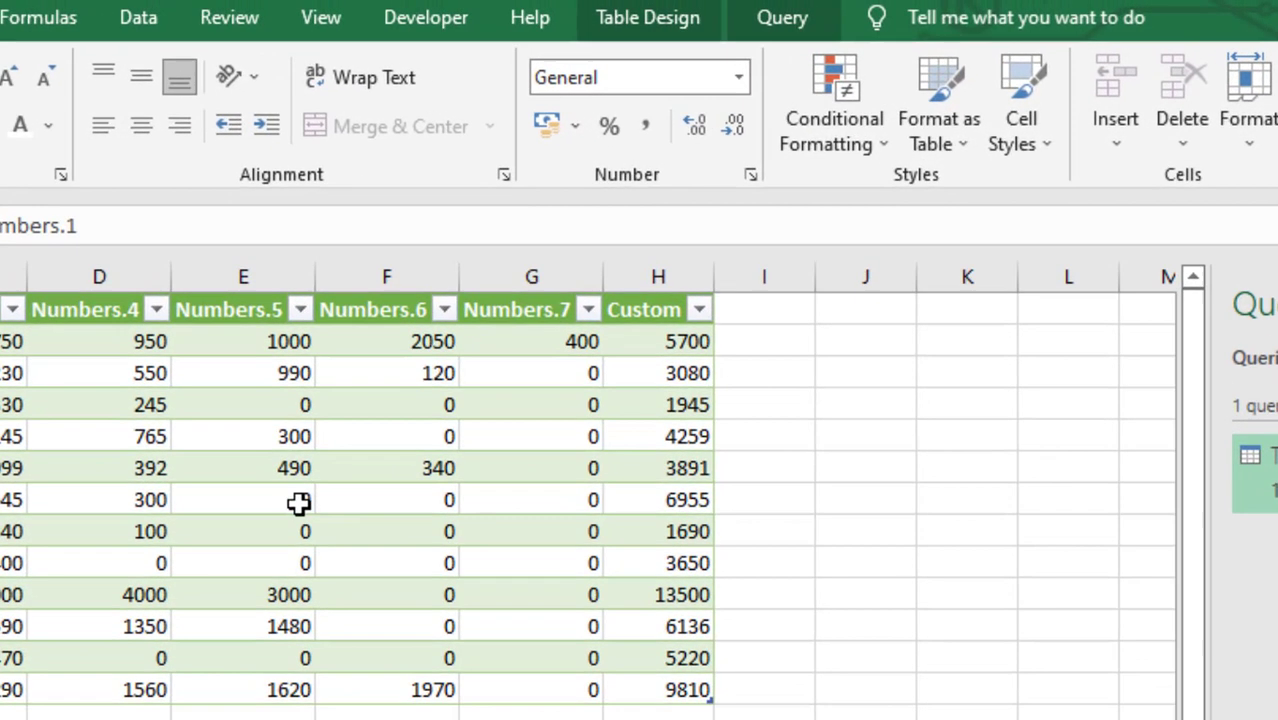
pyautogui.click(354, 476)
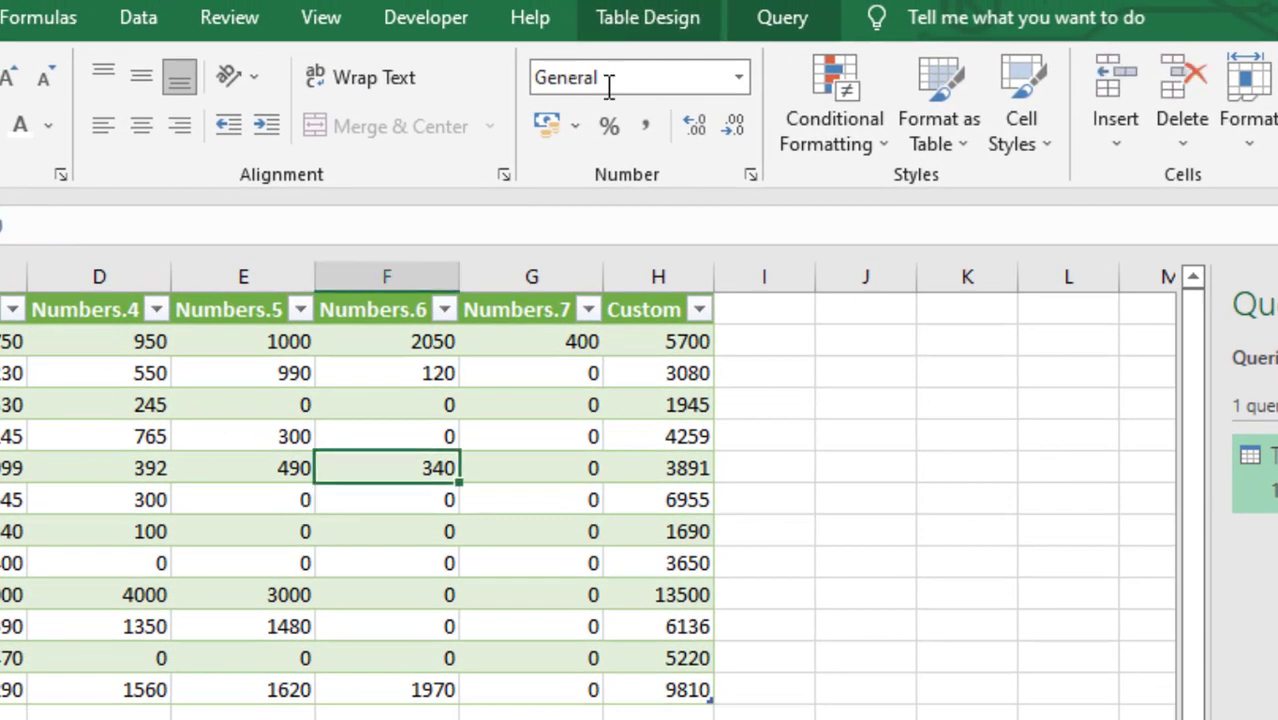
pyautogui.click(668, 17)
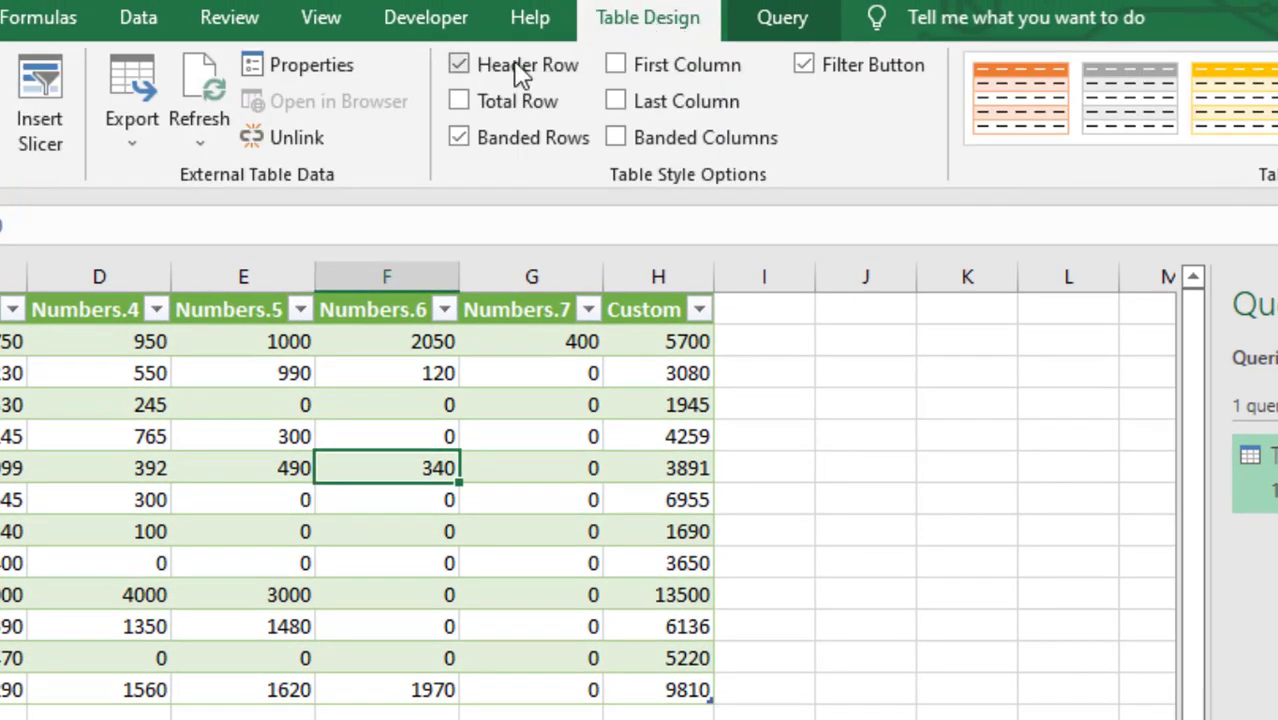
pyautogui.click(210, 87)
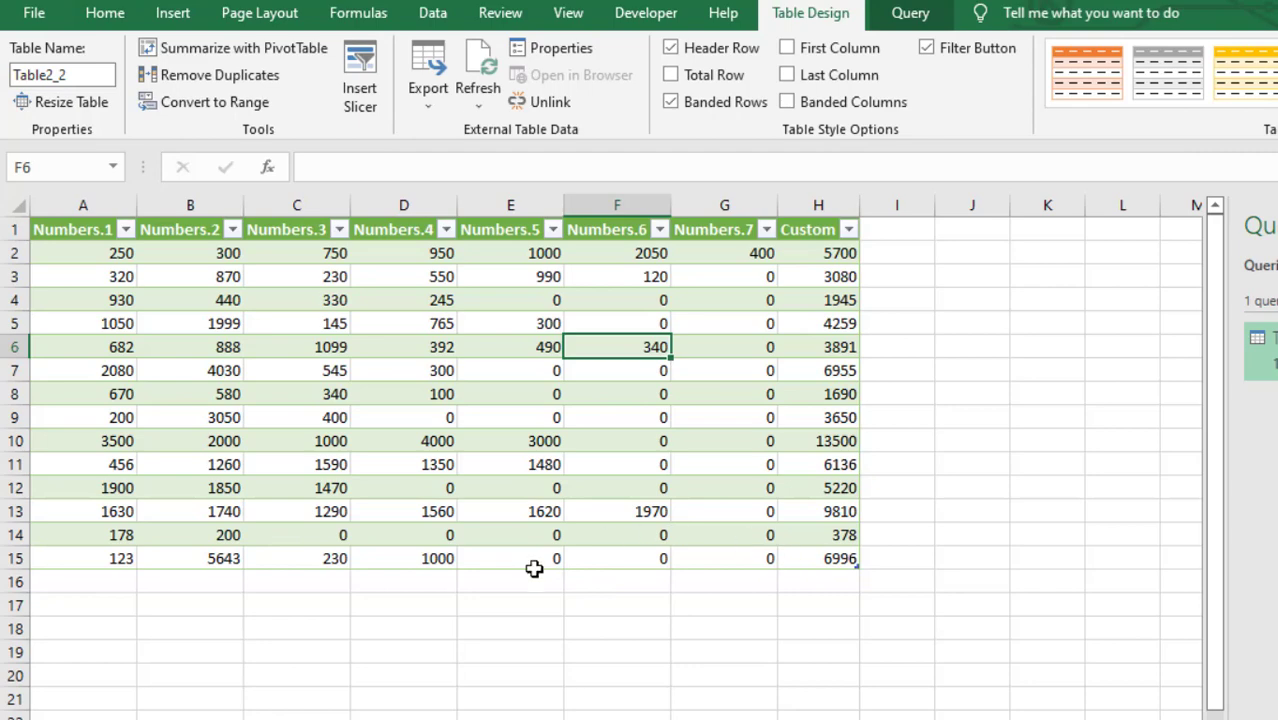
pyautogui.click(315, 707)
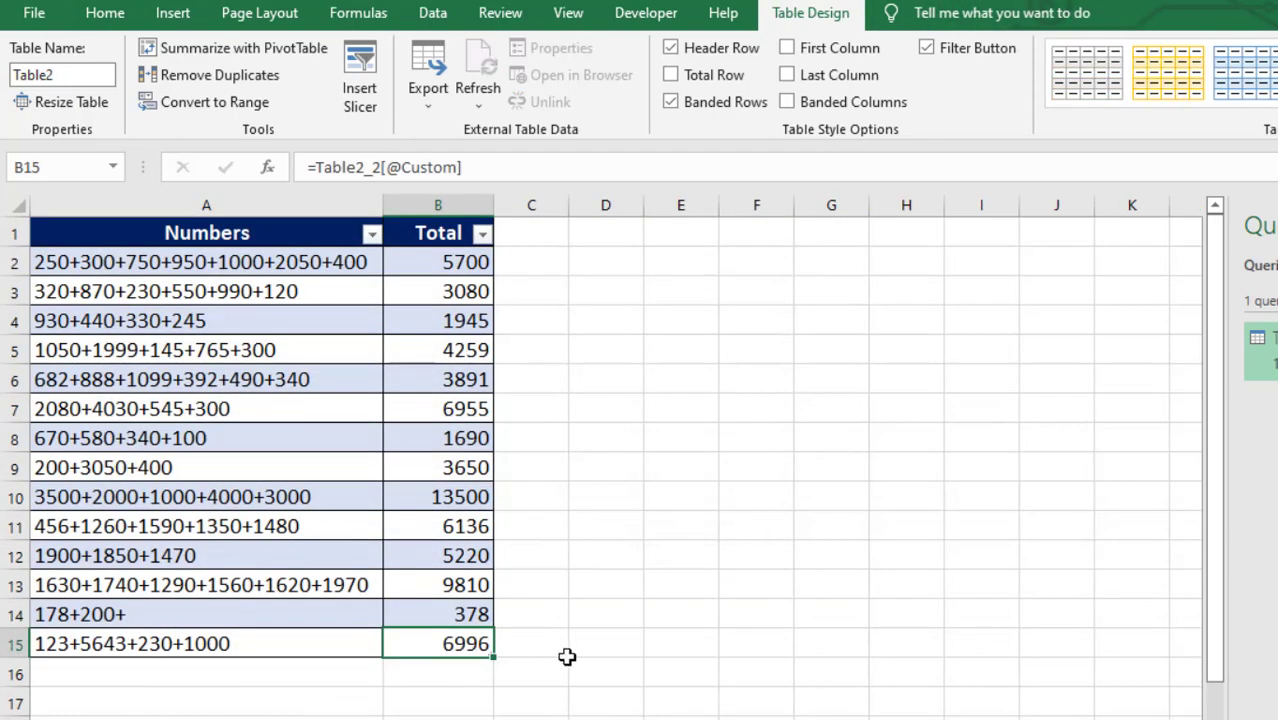